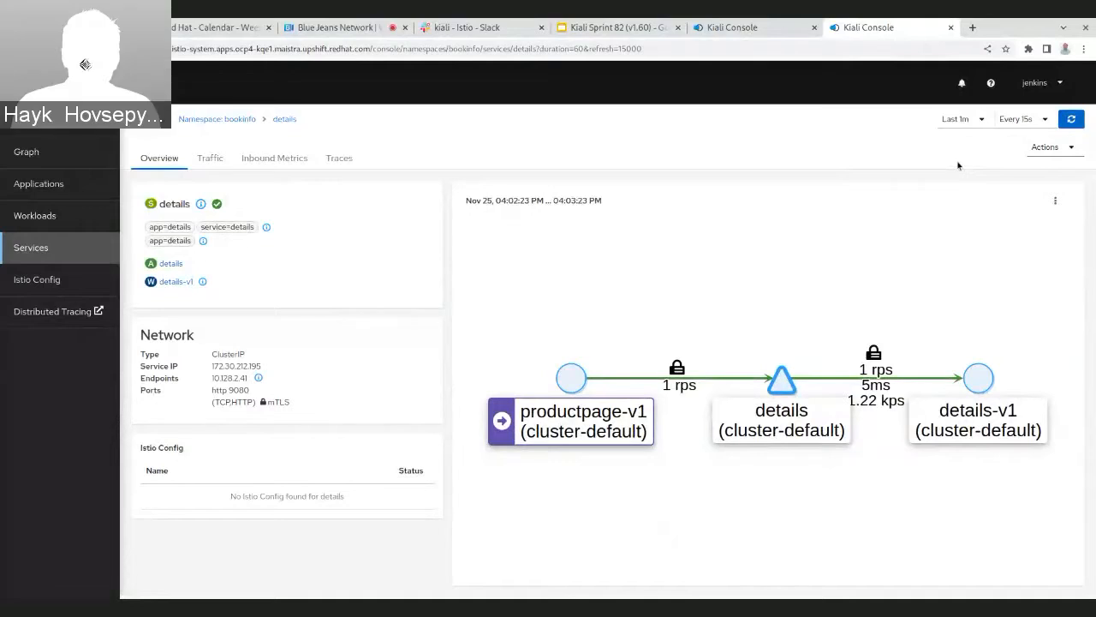
- Start creating a K8s Gateway API Routing for the details service
click(1054, 152)
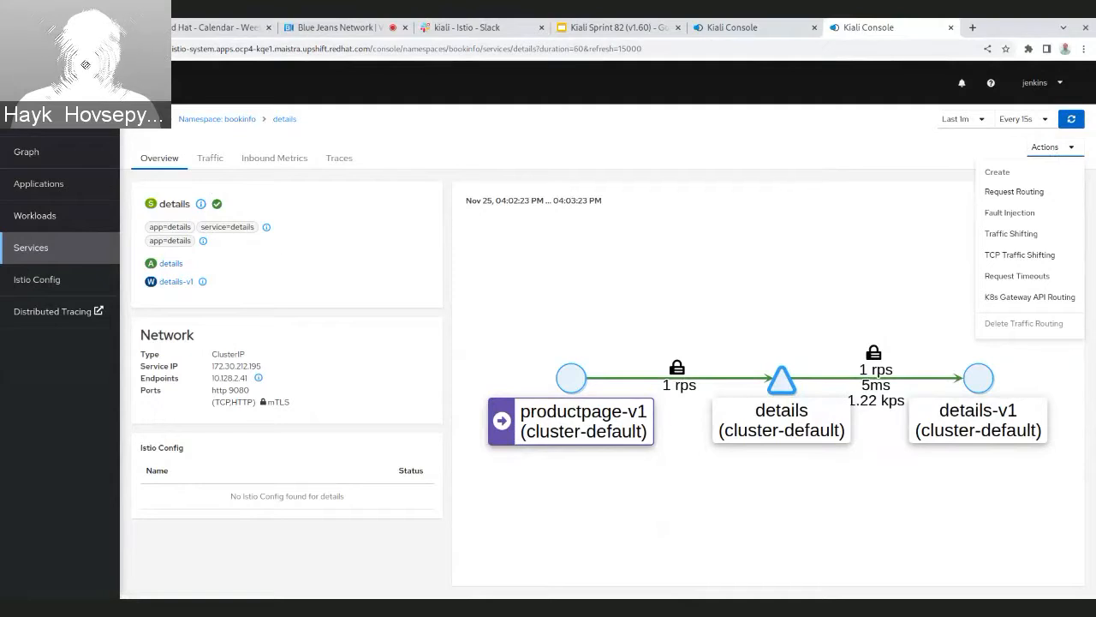
click(1023, 300)
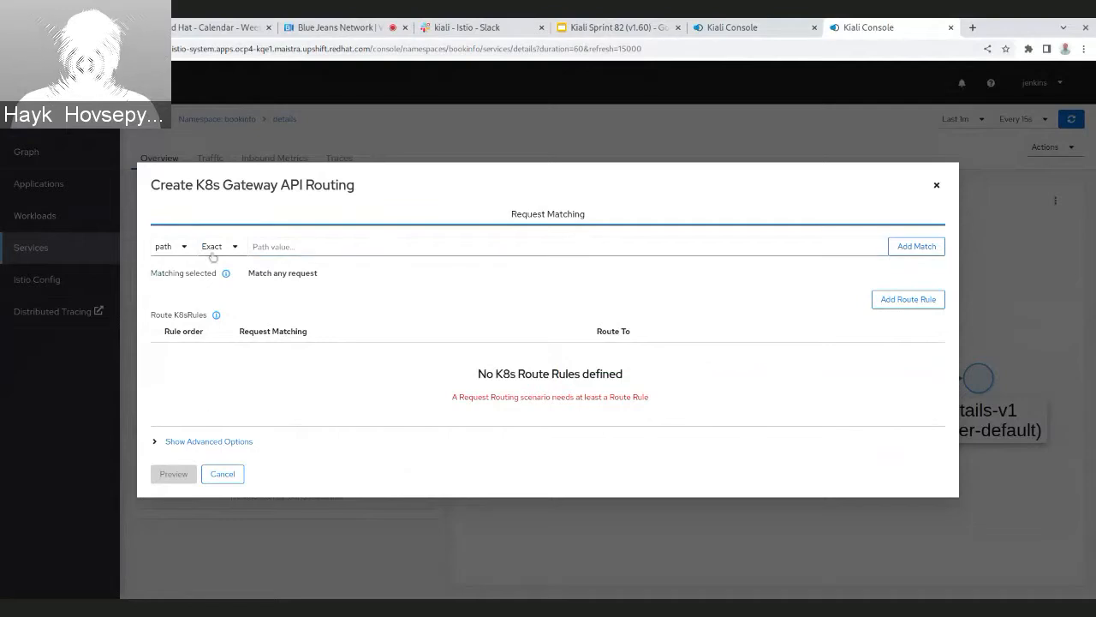
click(297, 246)
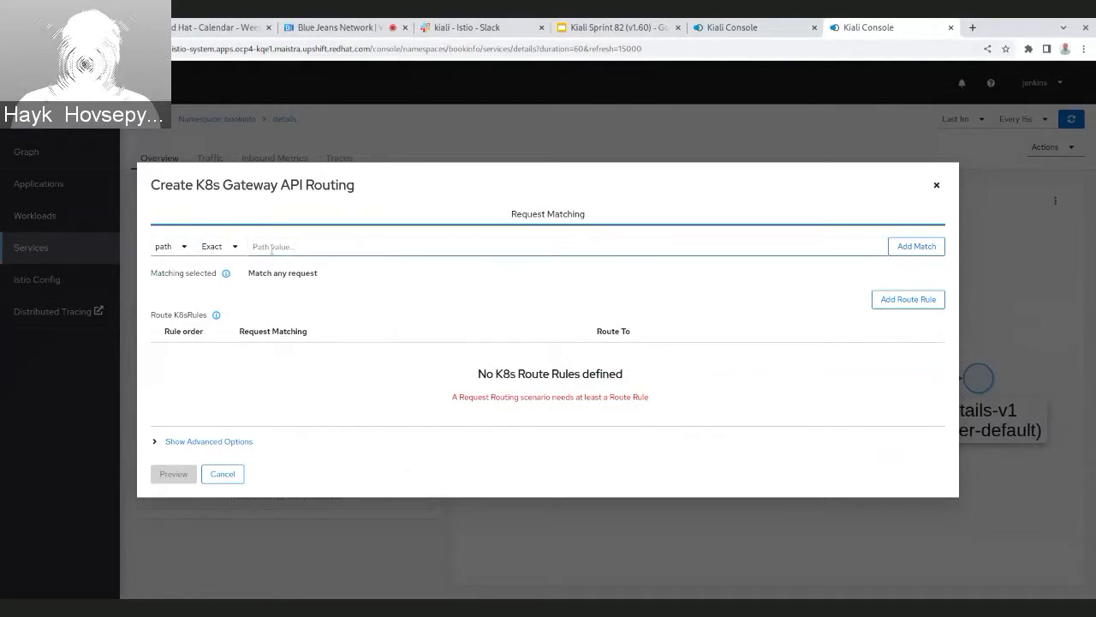
- Examine the available request matching types, including the fields offered for headers and queryParams matches
click(182, 248)
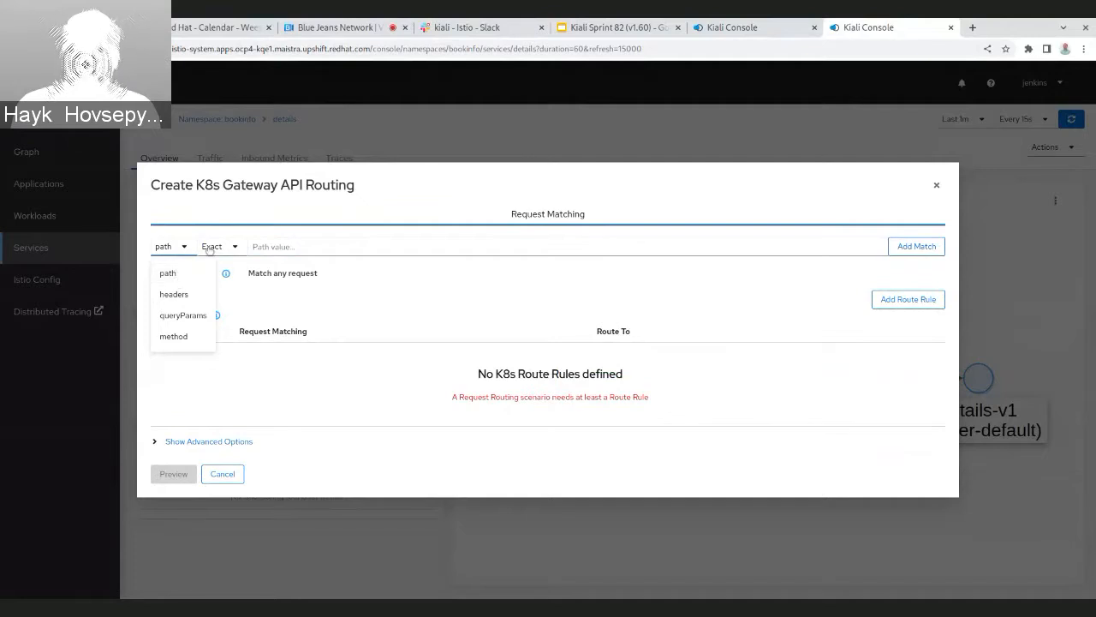
click(208, 249)
click(181, 248)
click(176, 292)
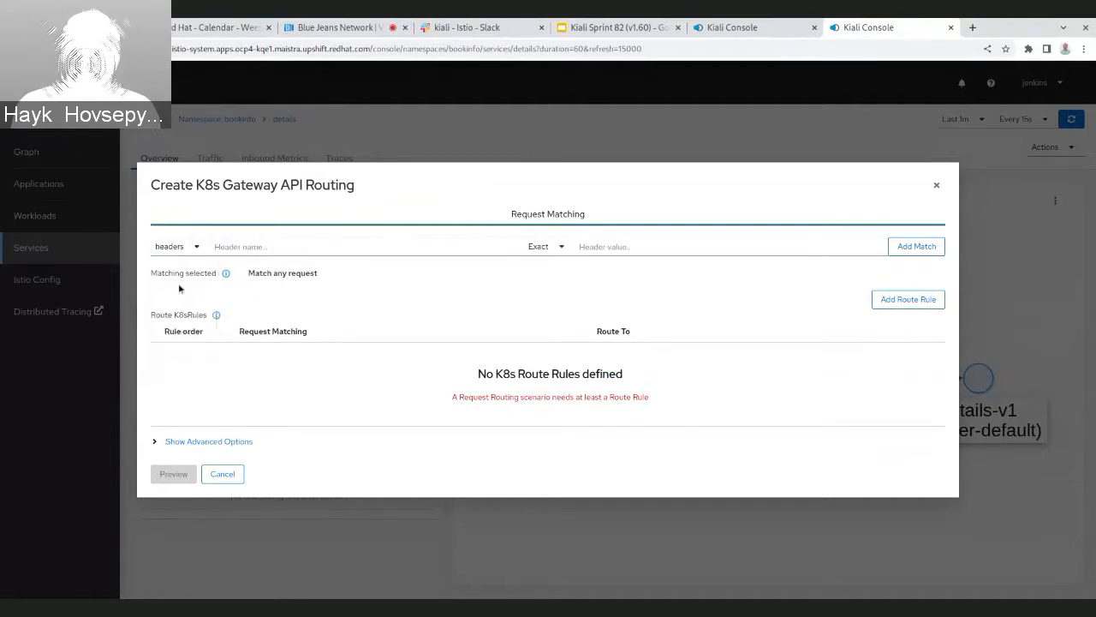
click(188, 247)
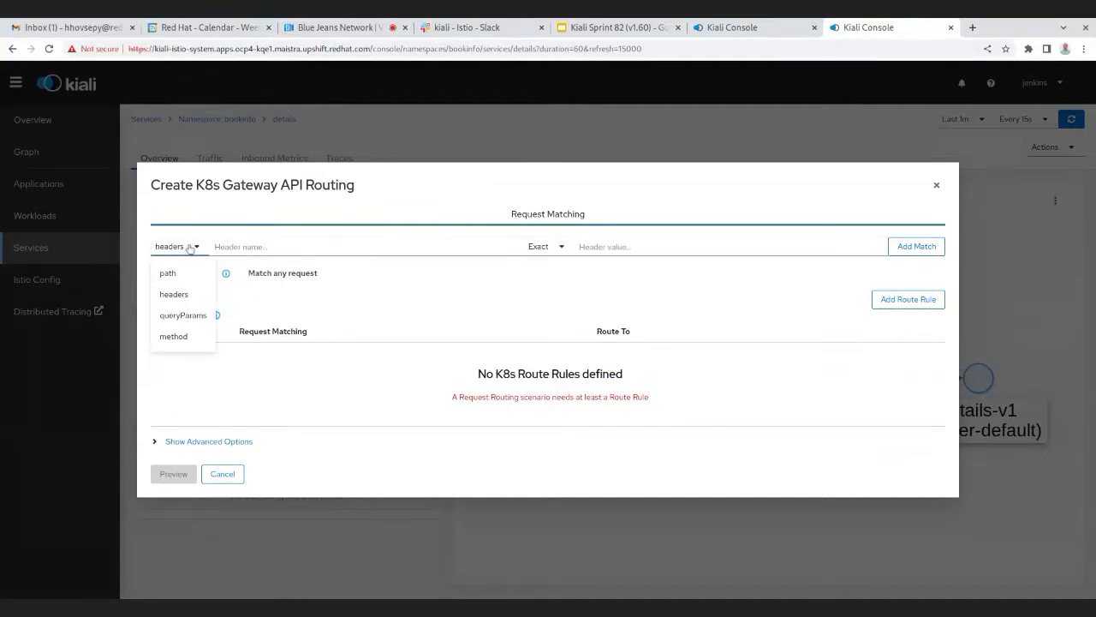
click(183, 315)
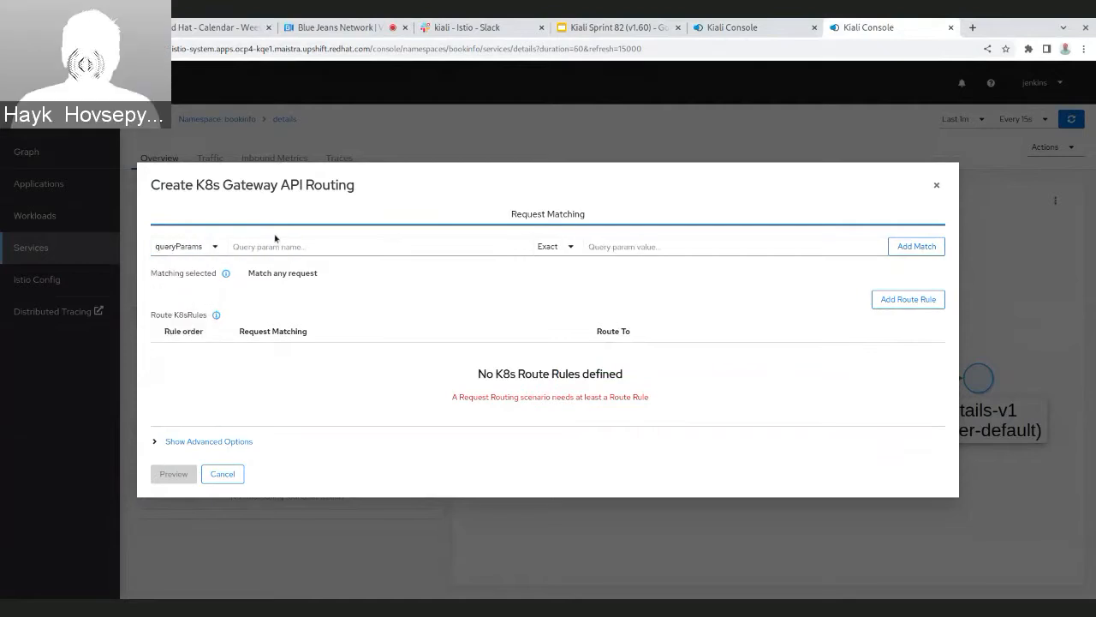
click(566, 246)
click(566, 246)
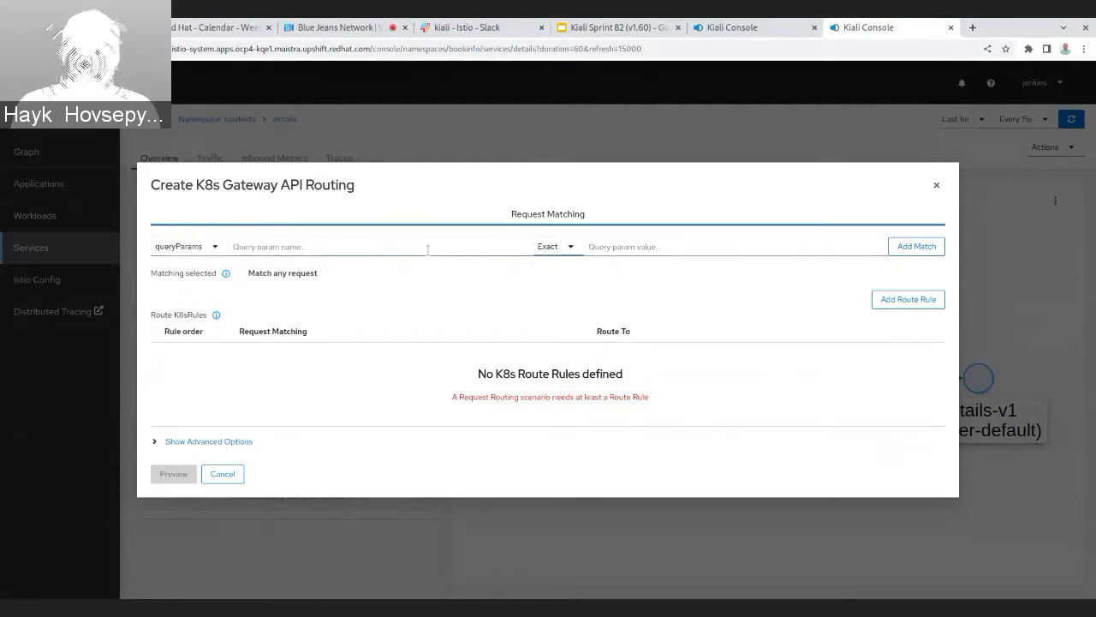
- Add a request match on method GET and add a route rule that uses it
click(177, 248)
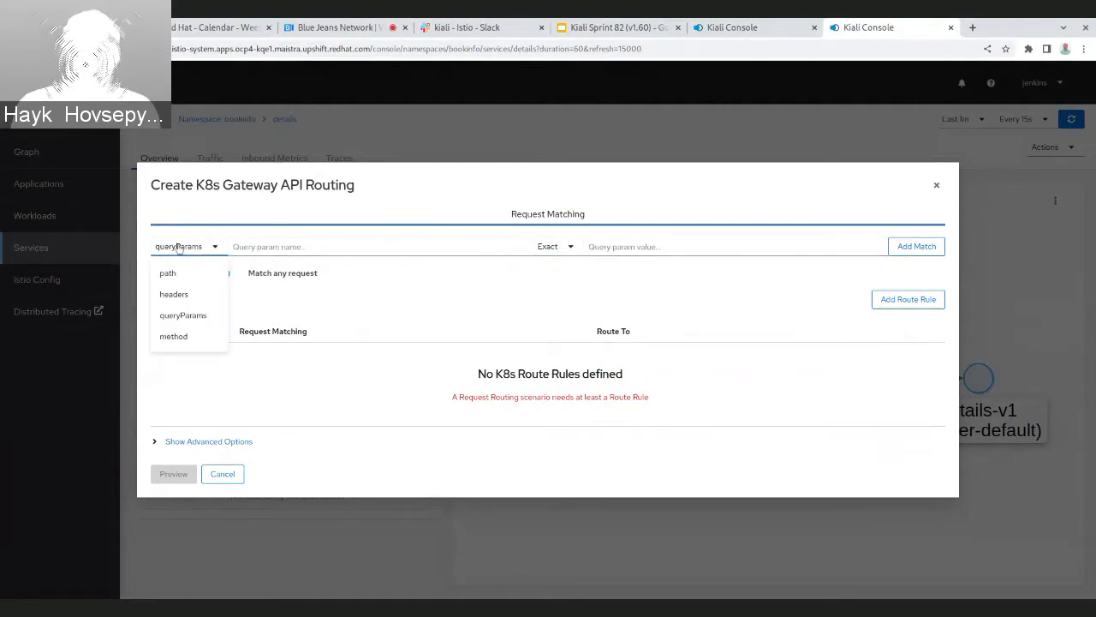
click(183, 336)
click(233, 247)
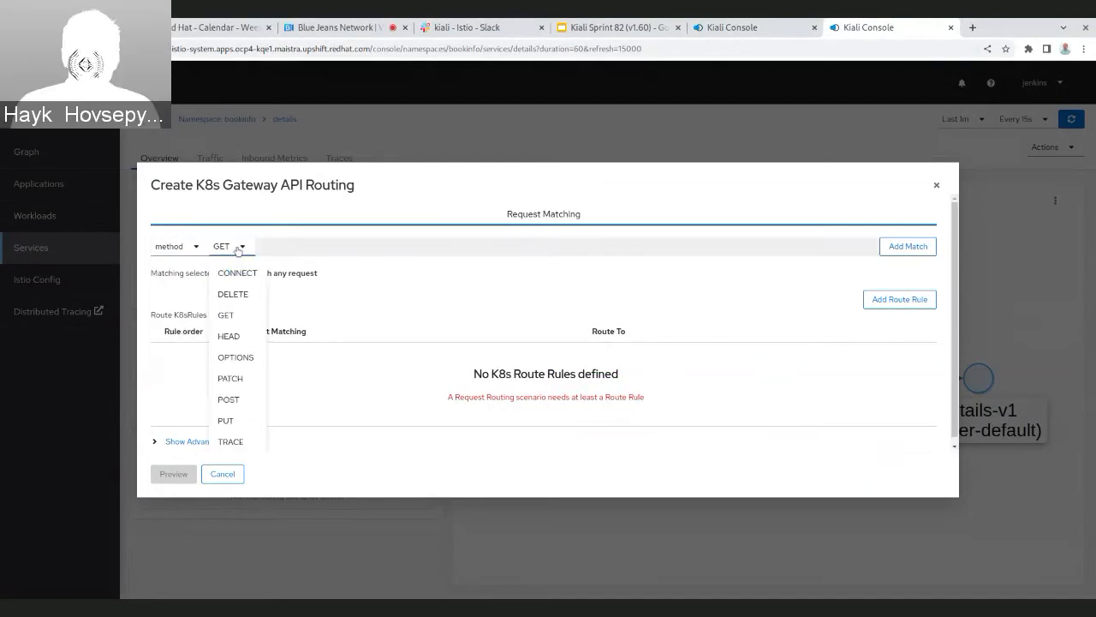
click(234, 248)
click(922, 248)
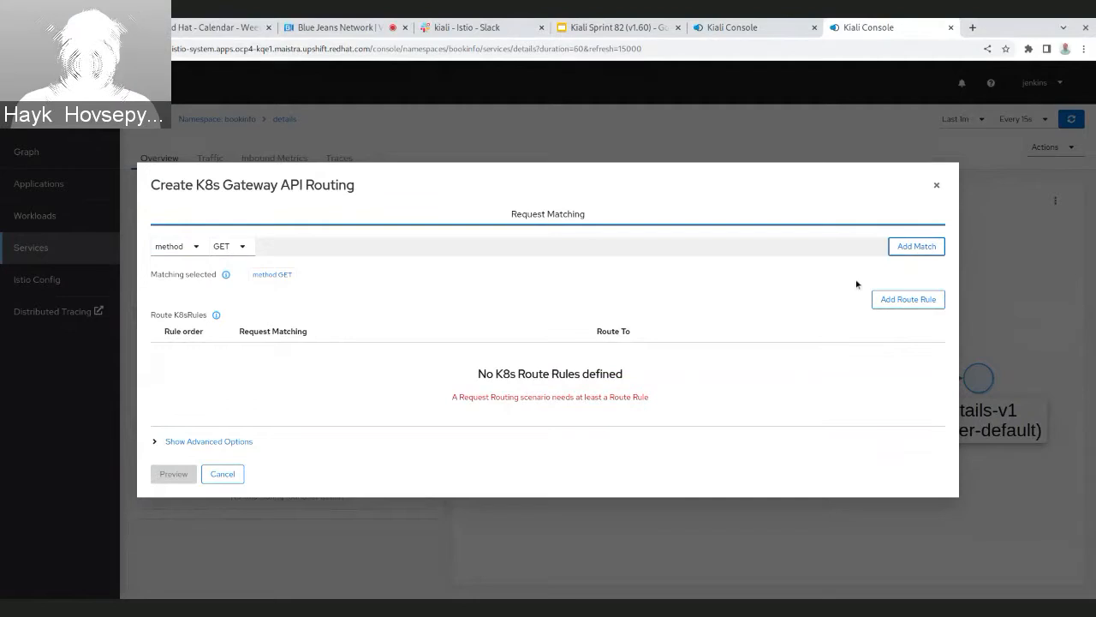
click(915, 300)
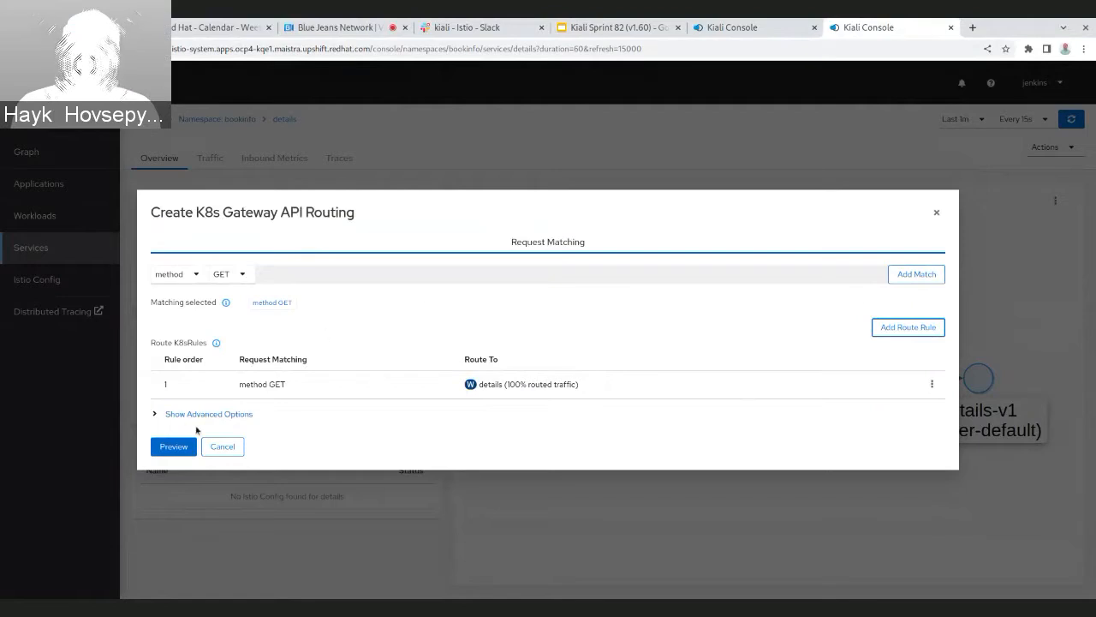
- Attach the existing bookinfo/details-gateway as K8s API gateway, then preview the HTTPRoute and create the routing
click(155, 417)
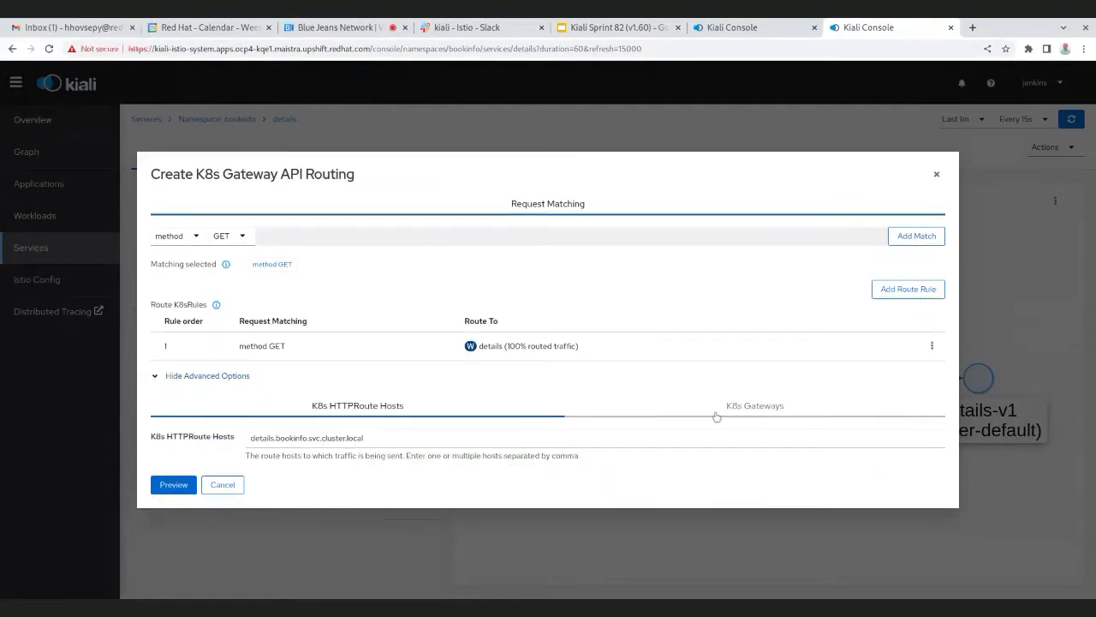
click(762, 411)
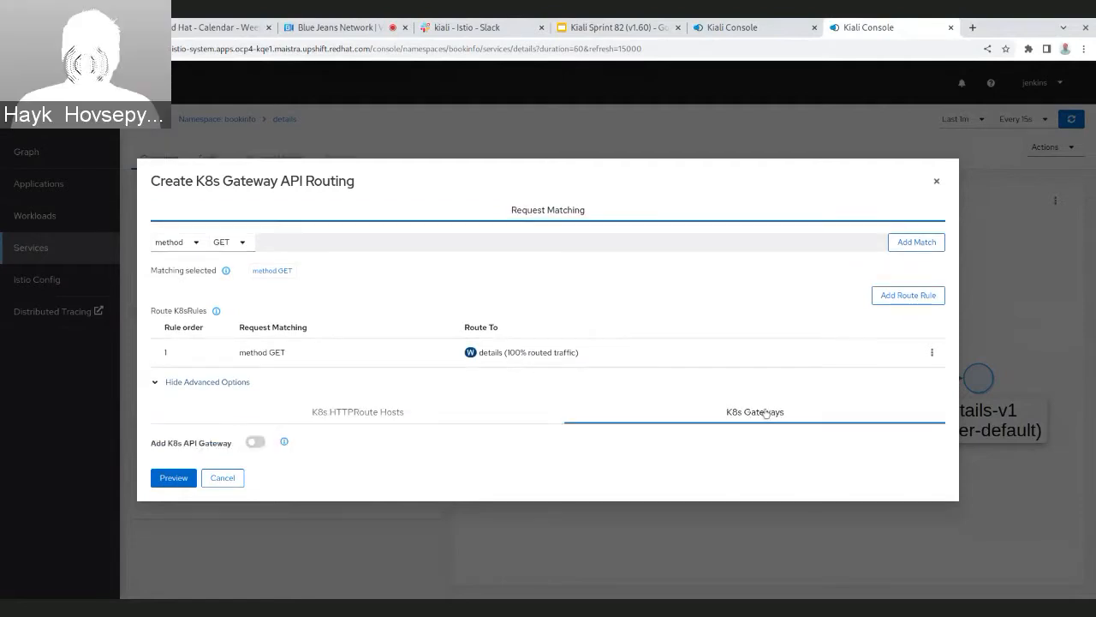
click(255, 442)
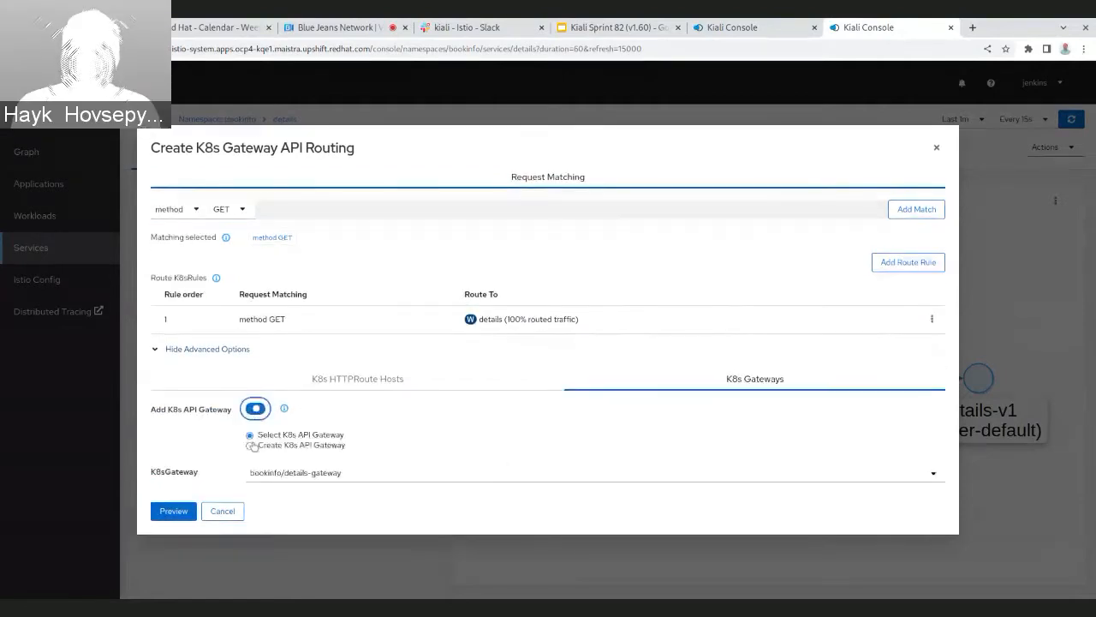
click(180, 513)
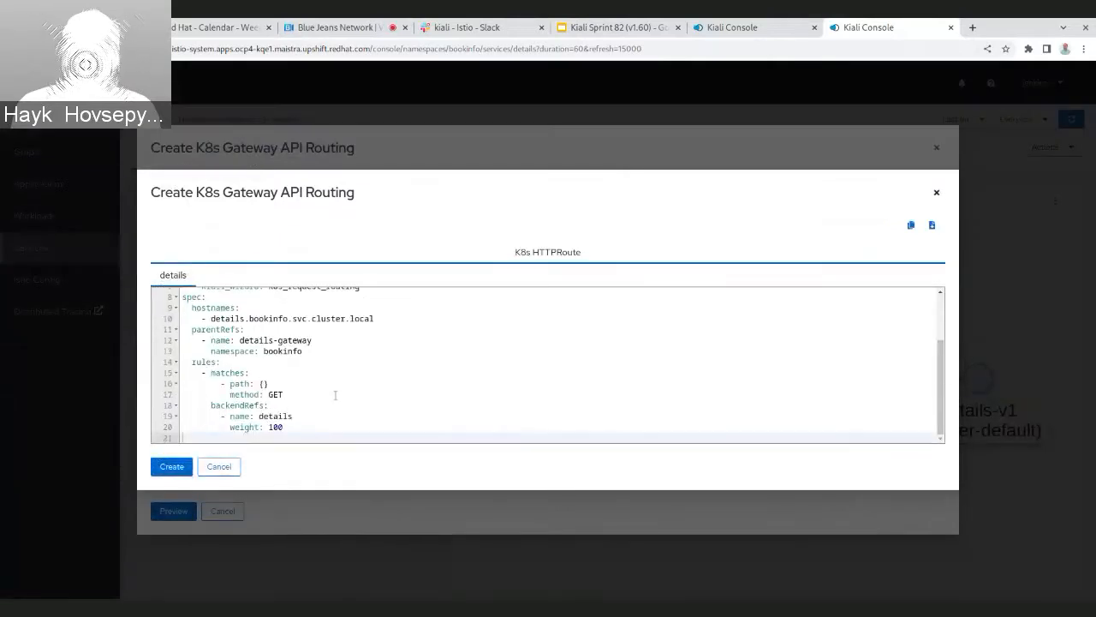
click(171, 466)
click(422, 360)
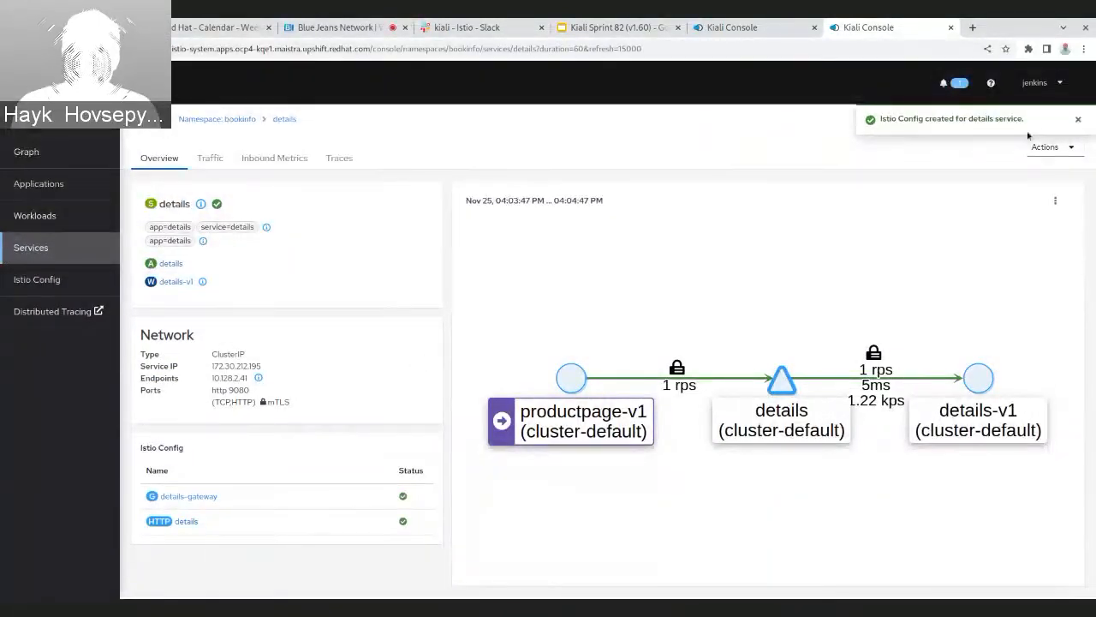
- Review the details service's K8s Gateway API Routing in update mode, checking its rule matches, gateway and HTTPRoute preview, and leave without updating
click(1073, 147)
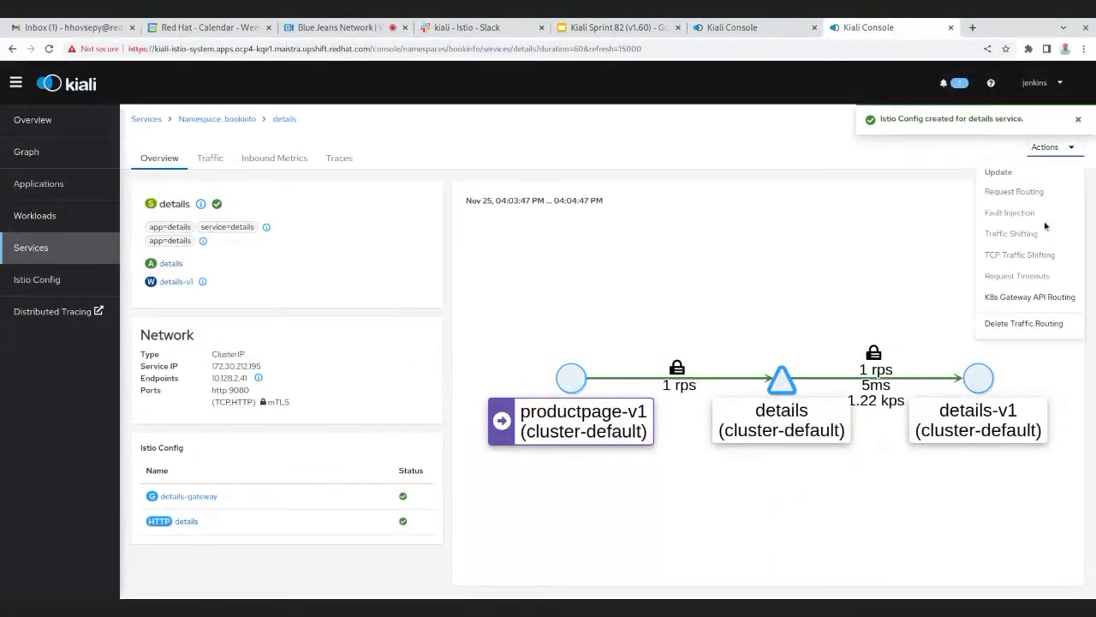
click(1018, 293)
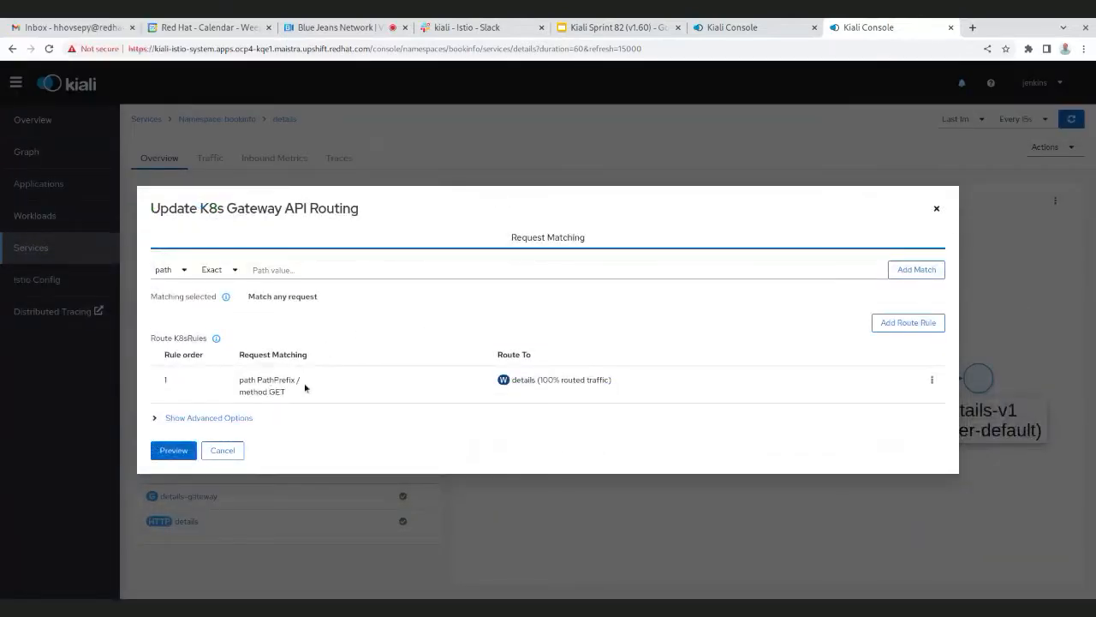
drag(241, 388, 306, 387)
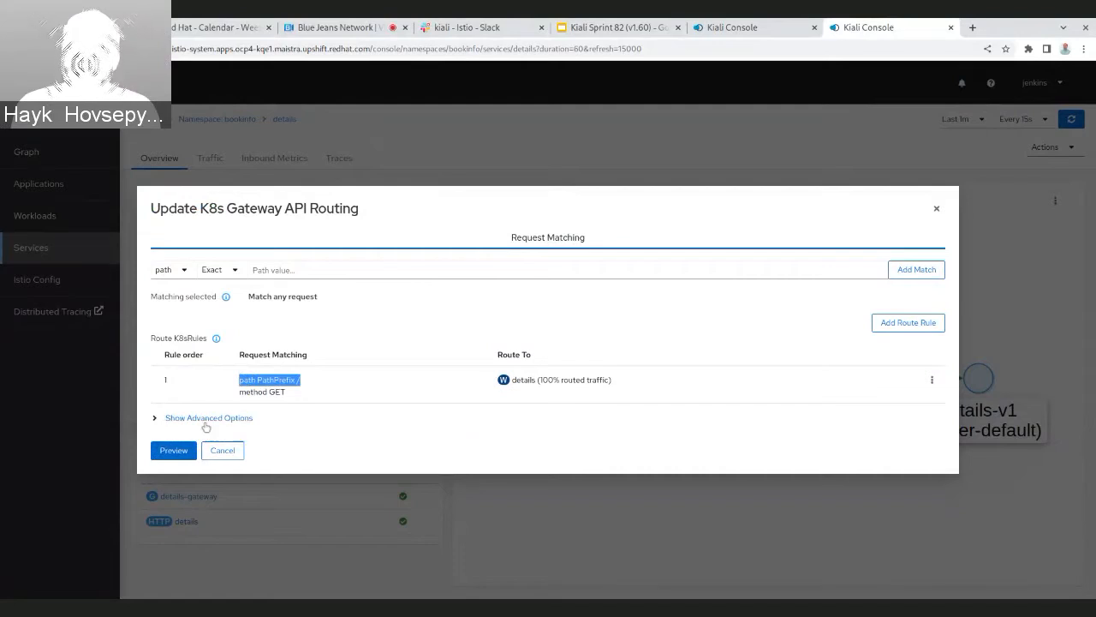
click(175, 422)
click(723, 416)
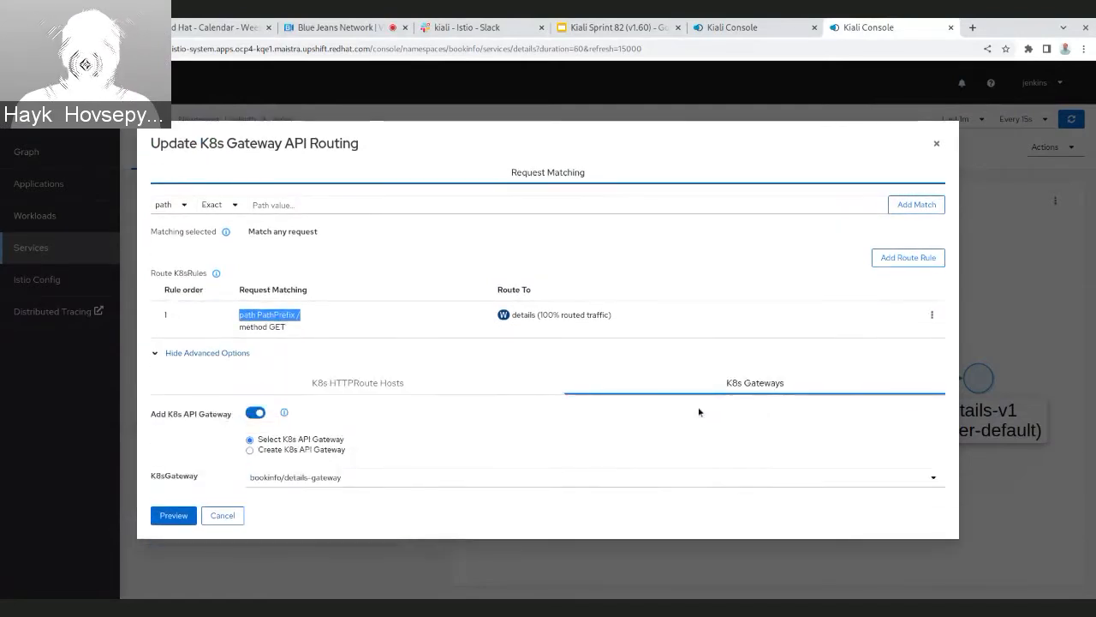
click(173, 515)
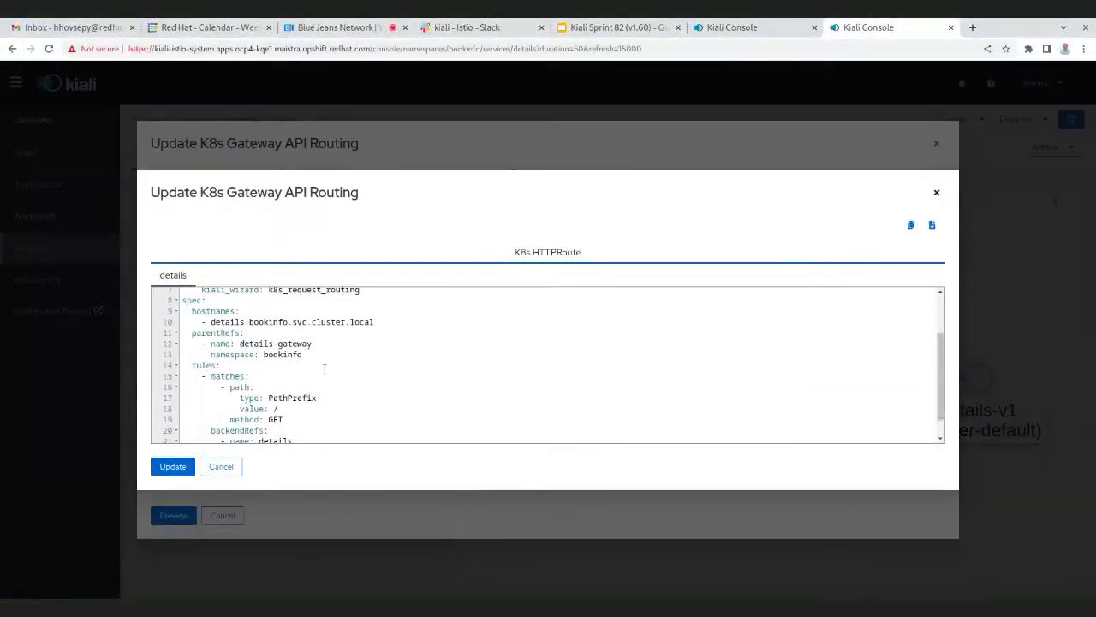
scroll(325, 369, down, 1)
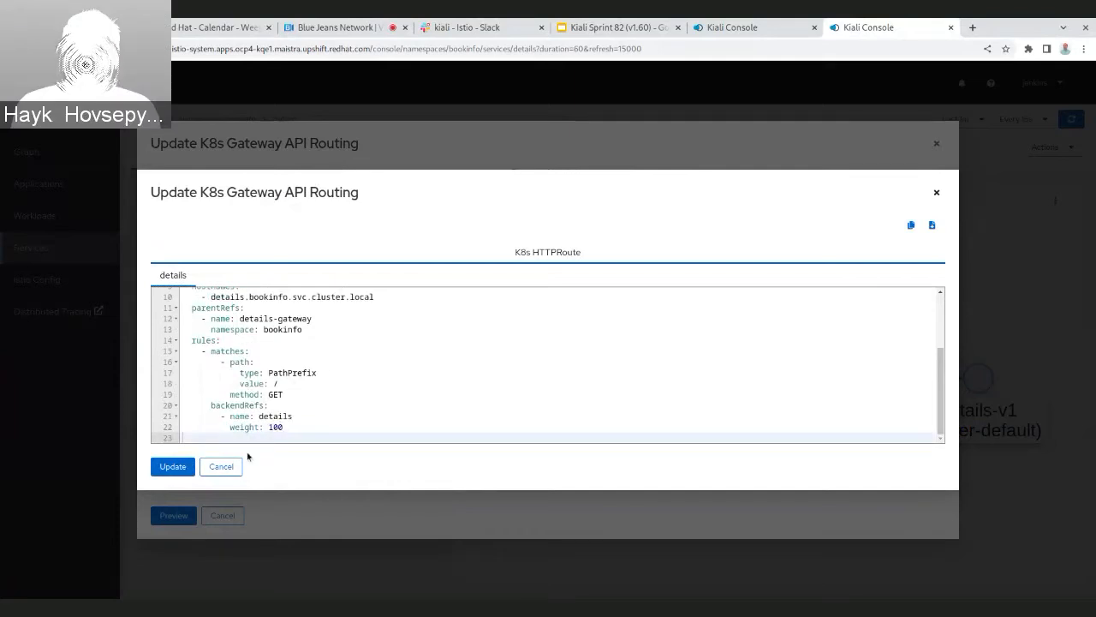
click(221, 466)
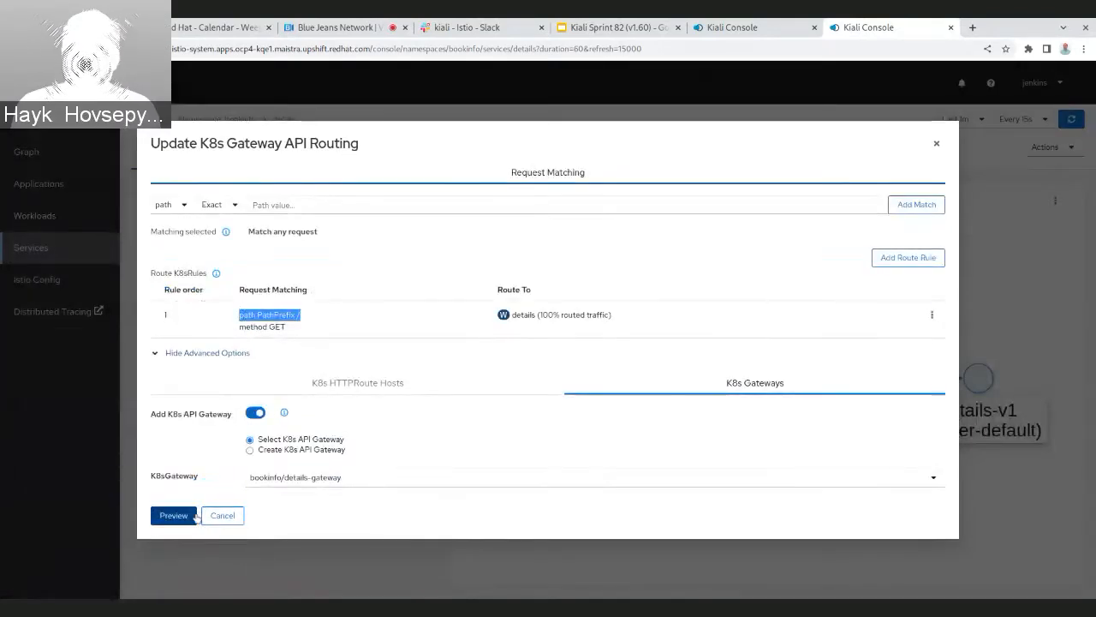
click(222, 515)
- Delete the details service's traffic routing and dismiss the notification
click(1050, 147)
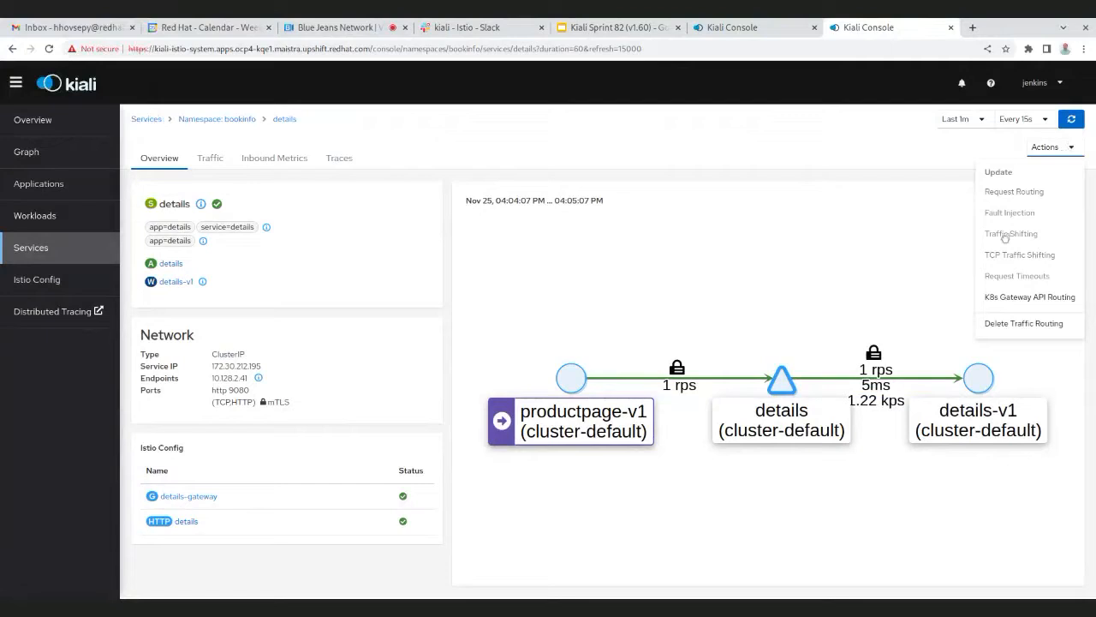
click(1002, 323)
click(424, 362)
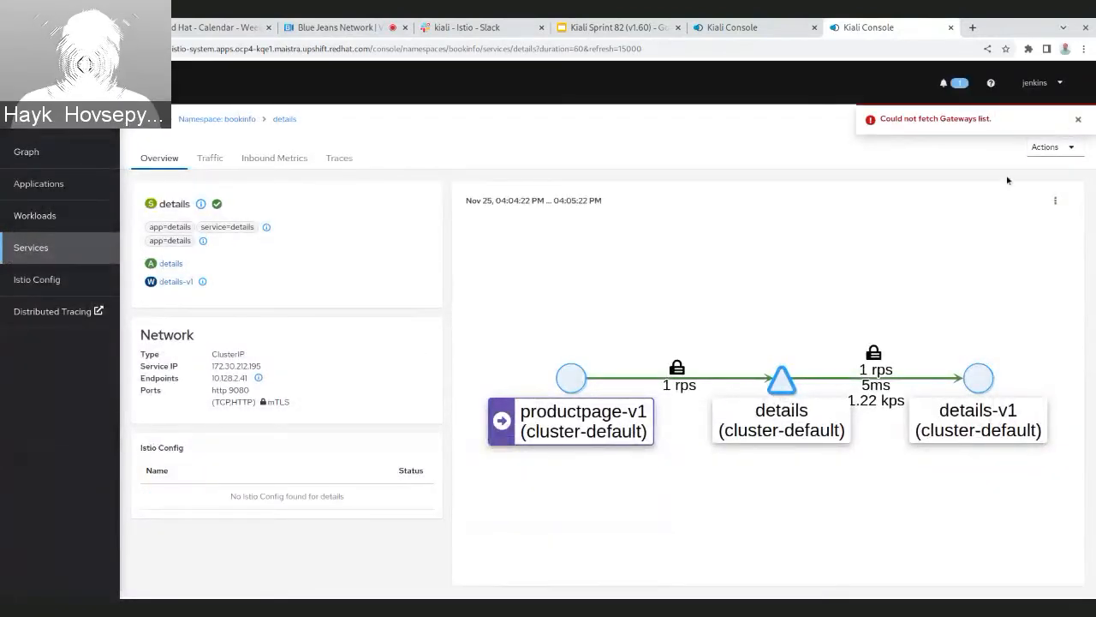
click(1080, 119)
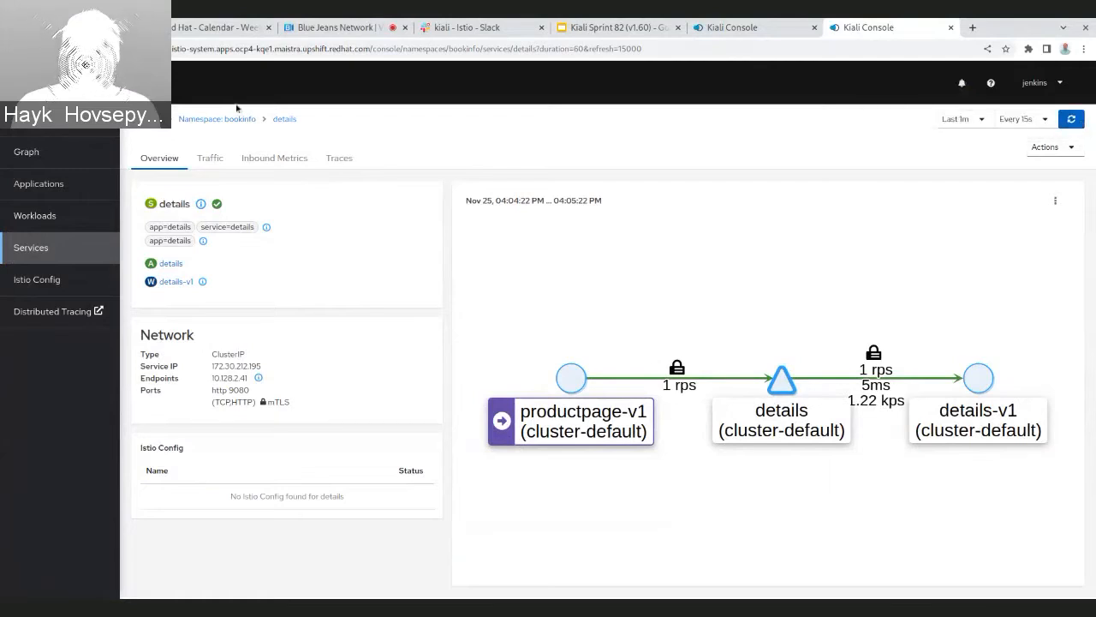
- Reload the details service page, inspect the advanced options for a new K8s Gateway API Routing, and cancel it
click(48, 49)
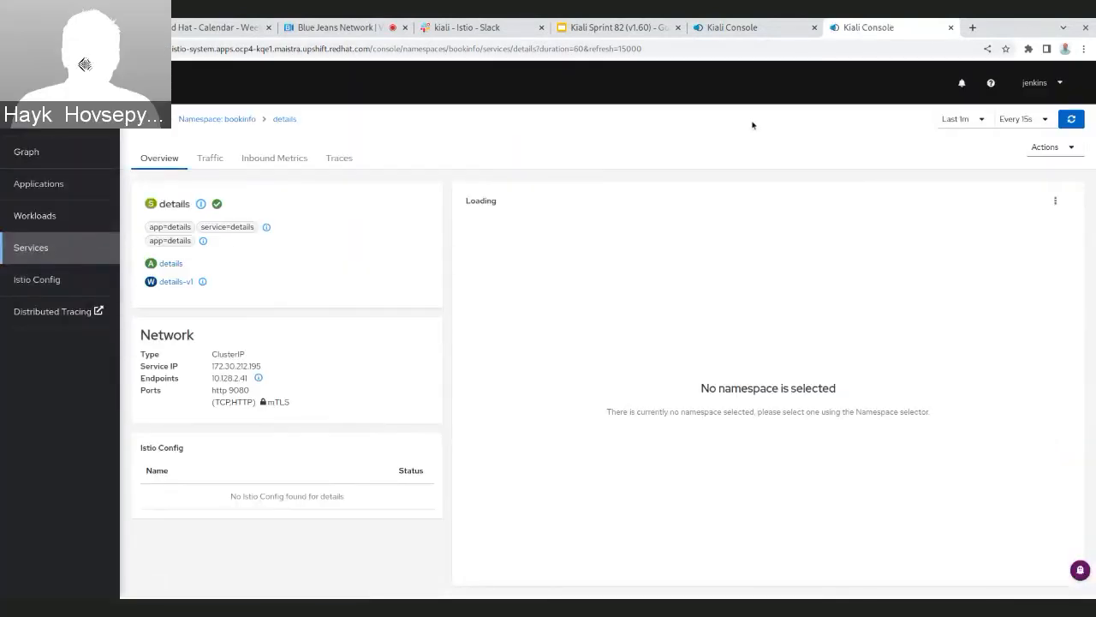
click(1046, 147)
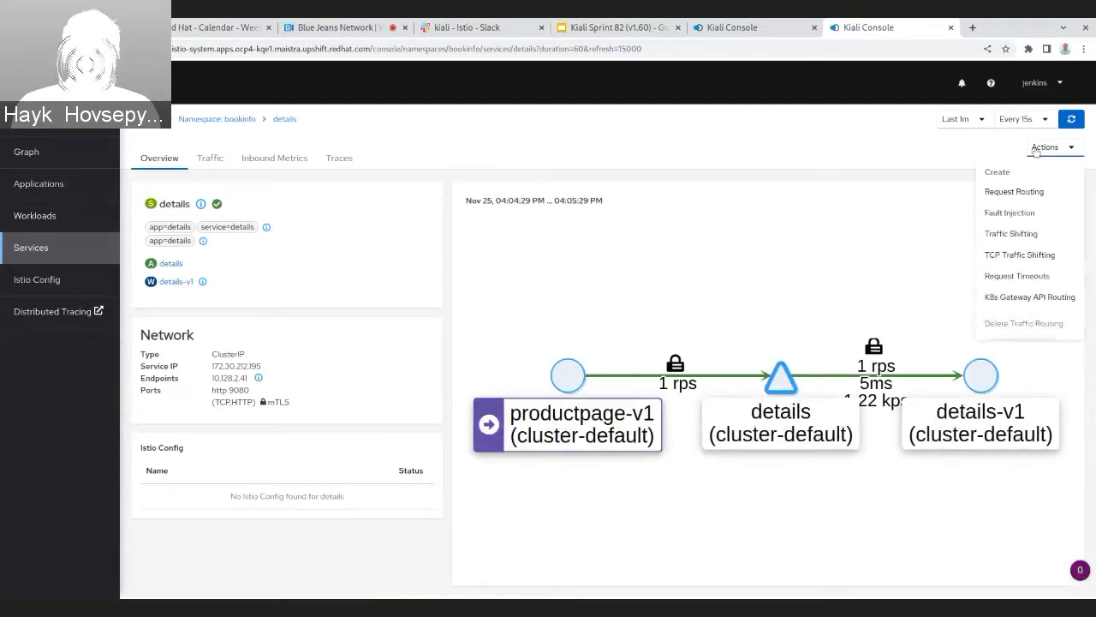
click(1032, 294)
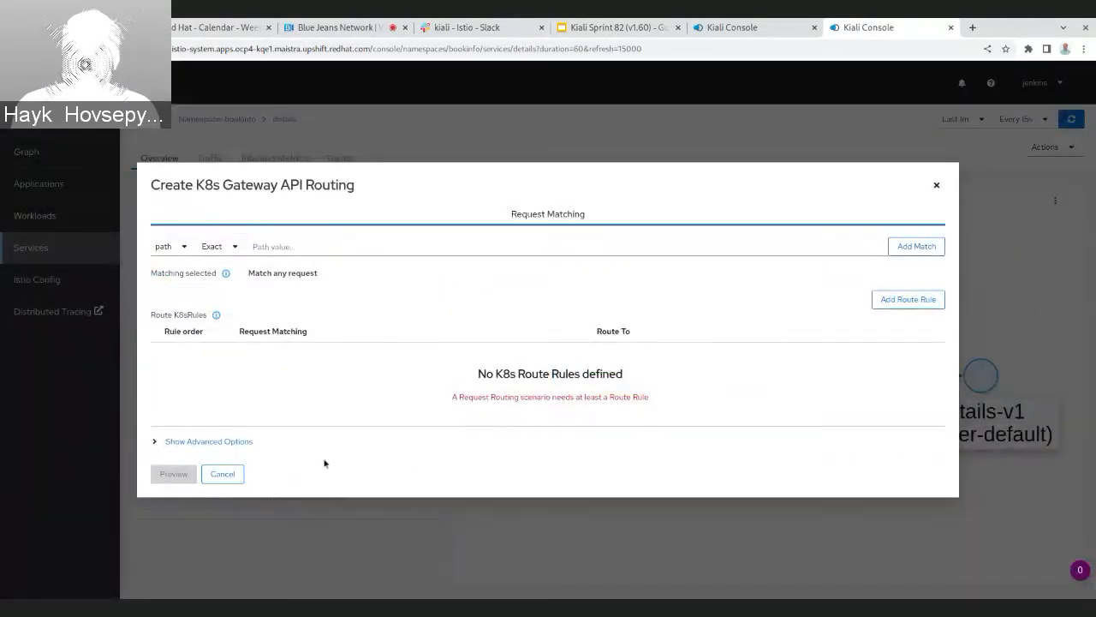
click(220, 441)
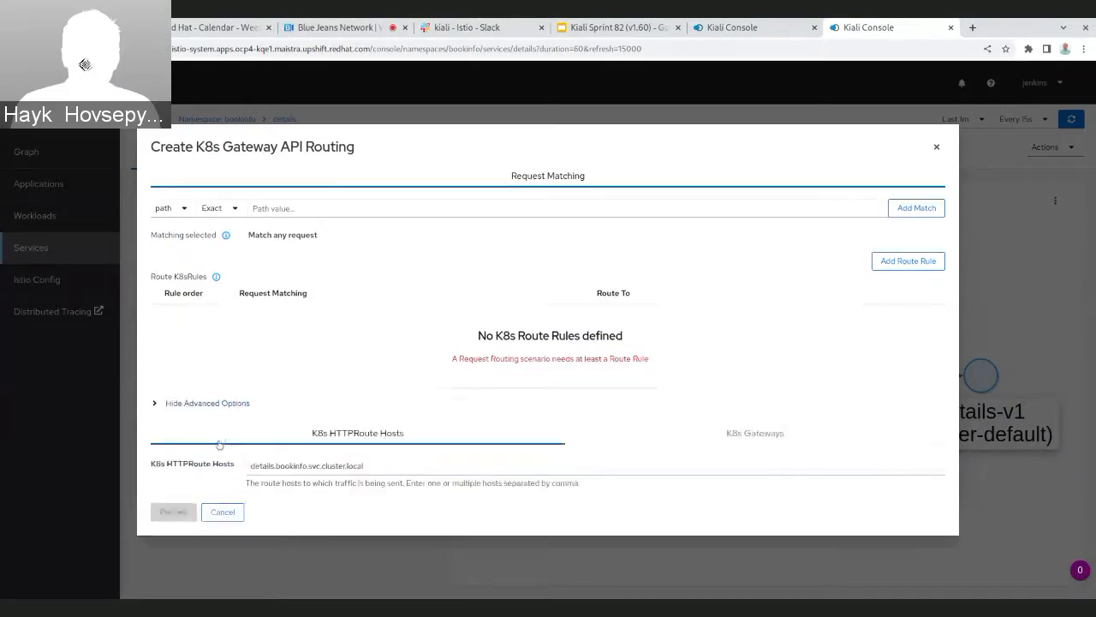
click(223, 512)
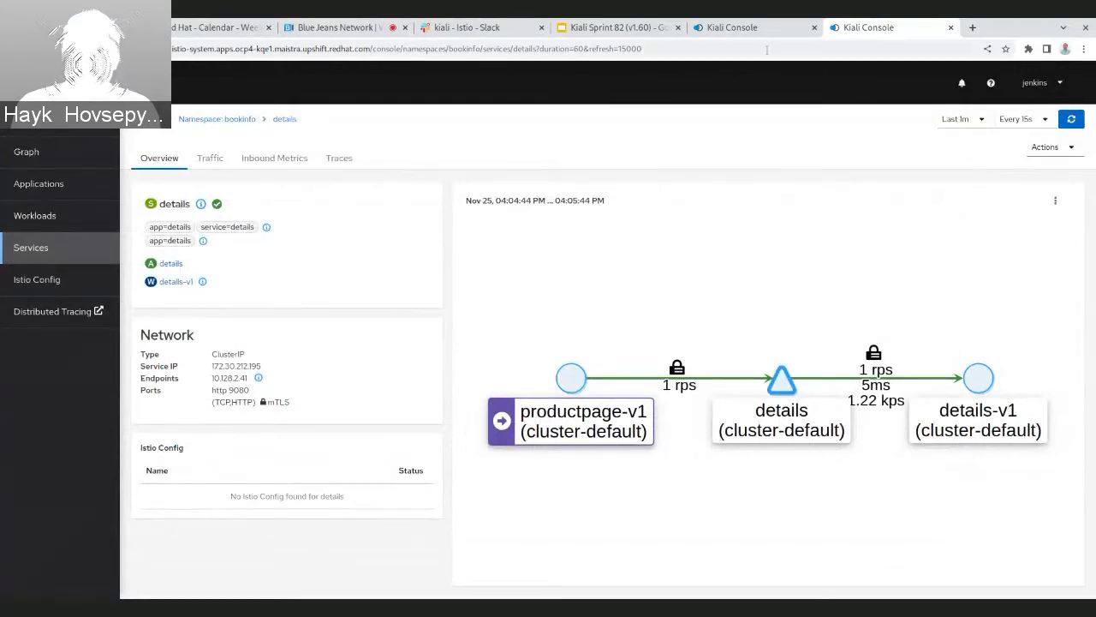
- Switch to the localhost Kiali Console and list the services in the bookinfo namespace
click(736, 28)
click(32, 259)
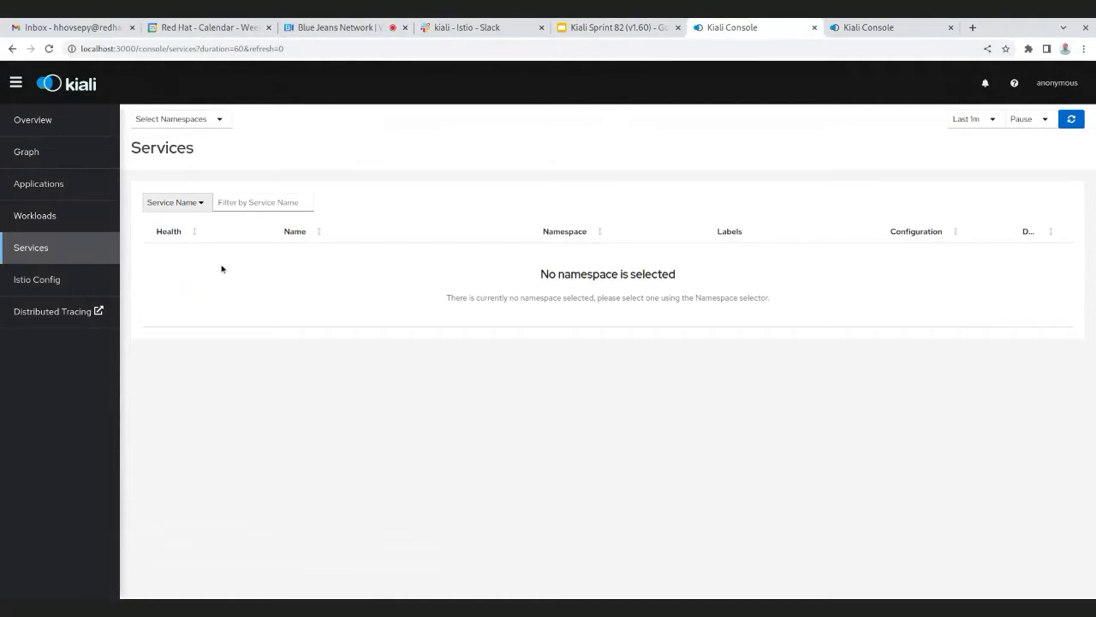
click(190, 121)
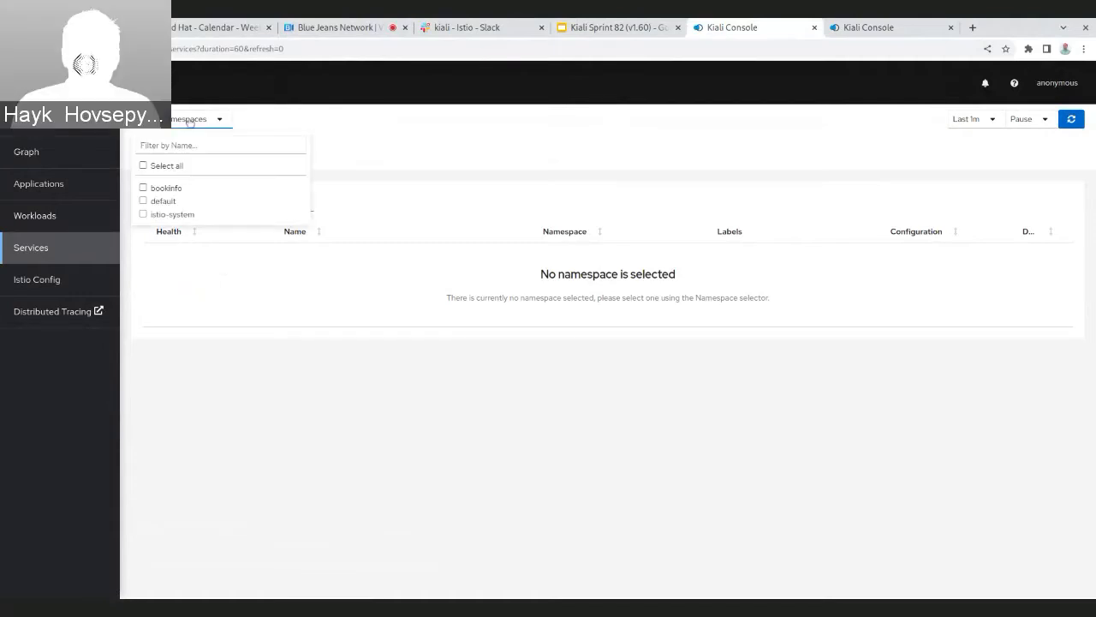
click(143, 187)
click(381, 151)
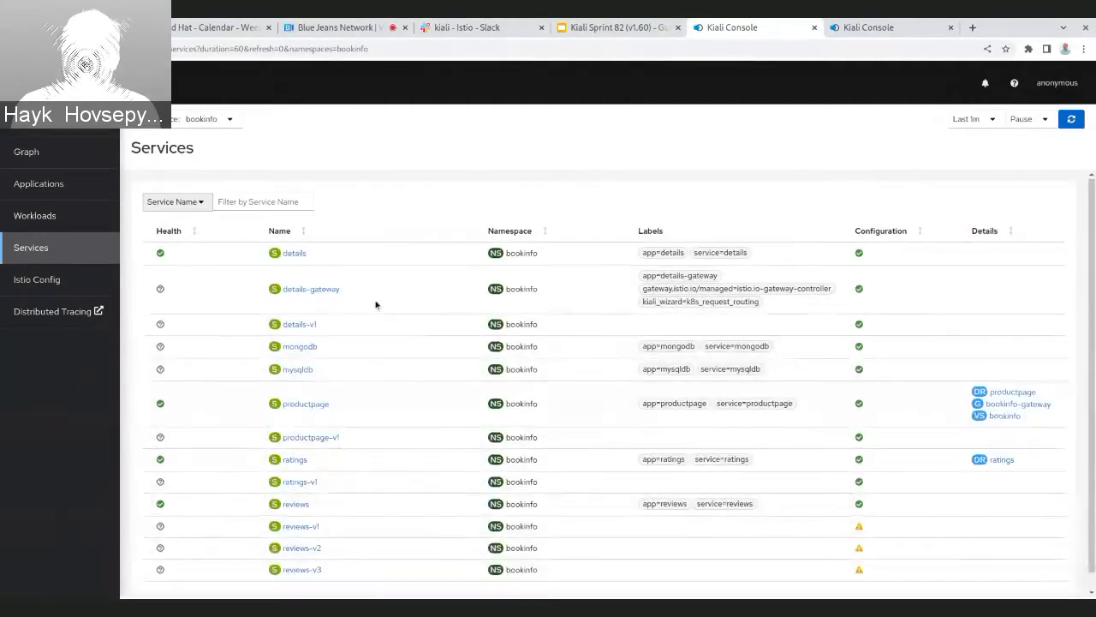
- Open the reviews service, inspect the Route To destination services of a new K8s Gateway API Routing, and close it without creating anything
scroll(375, 301, down, 1)
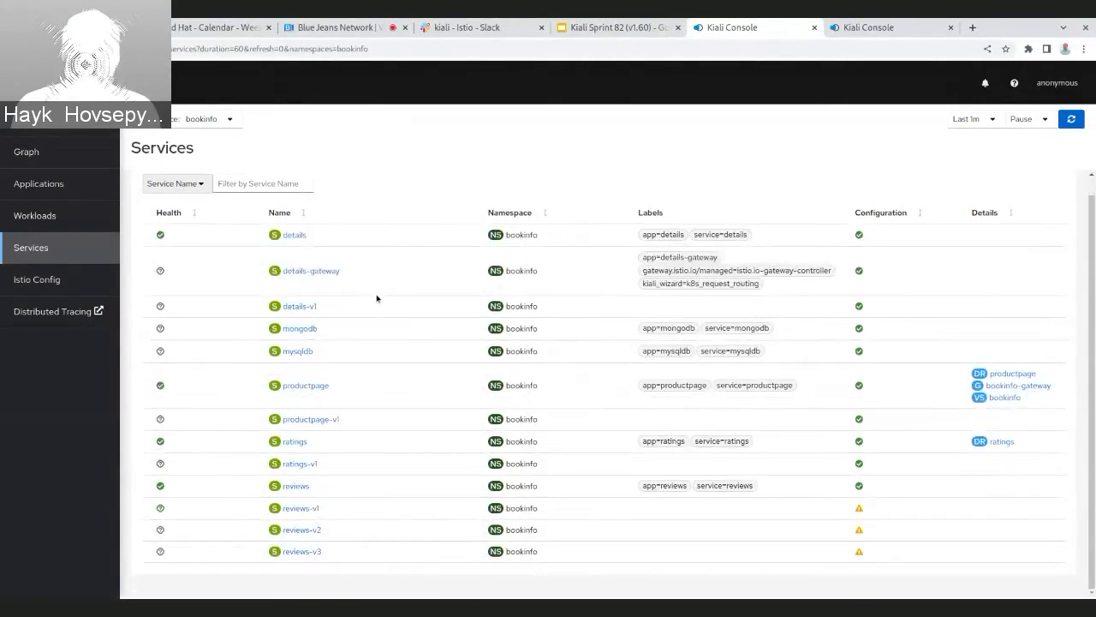
click(295, 487)
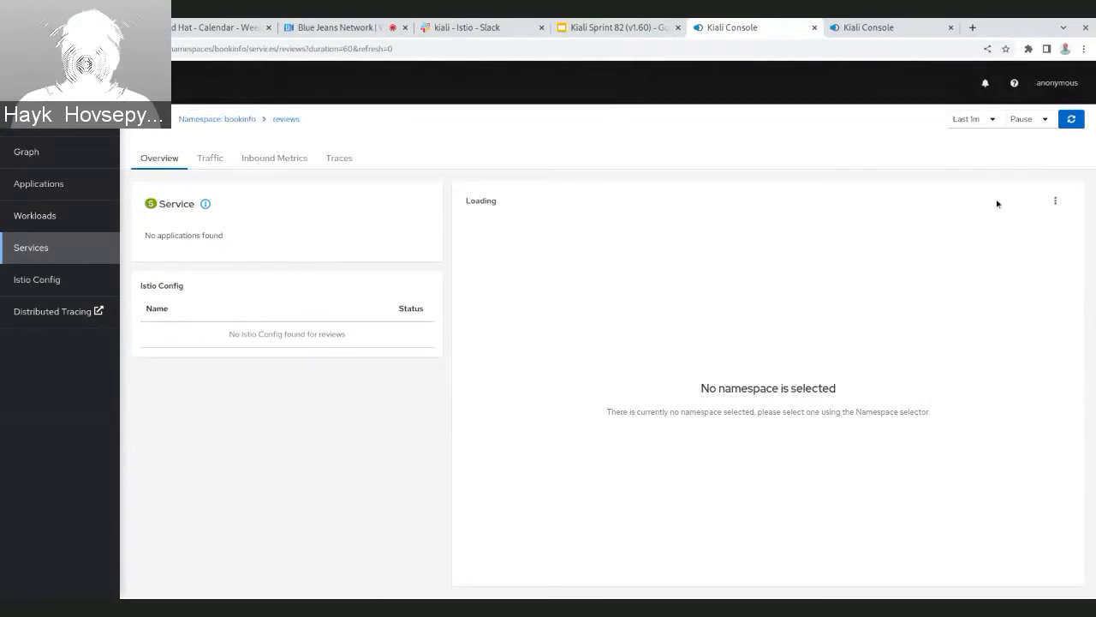
click(1038, 151)
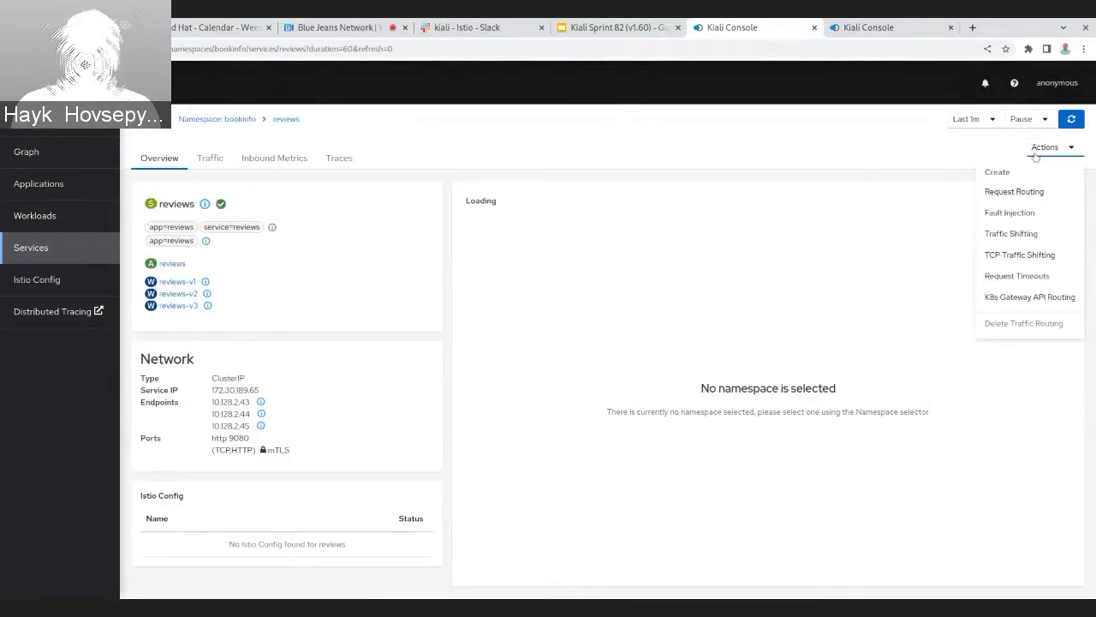
click(1035, 295)
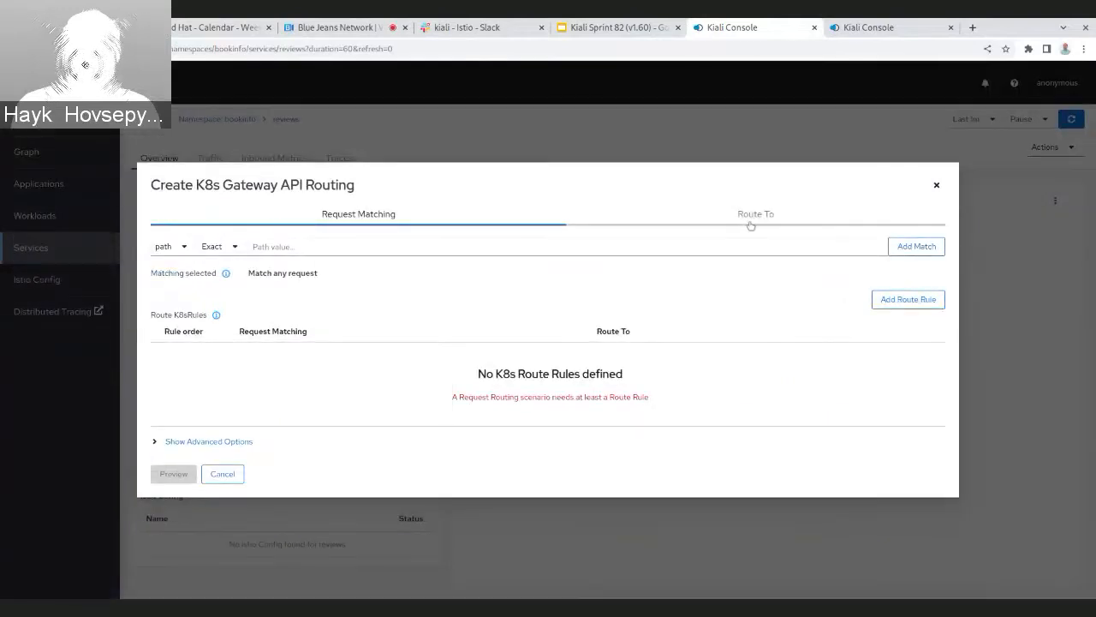
click(754, 220)
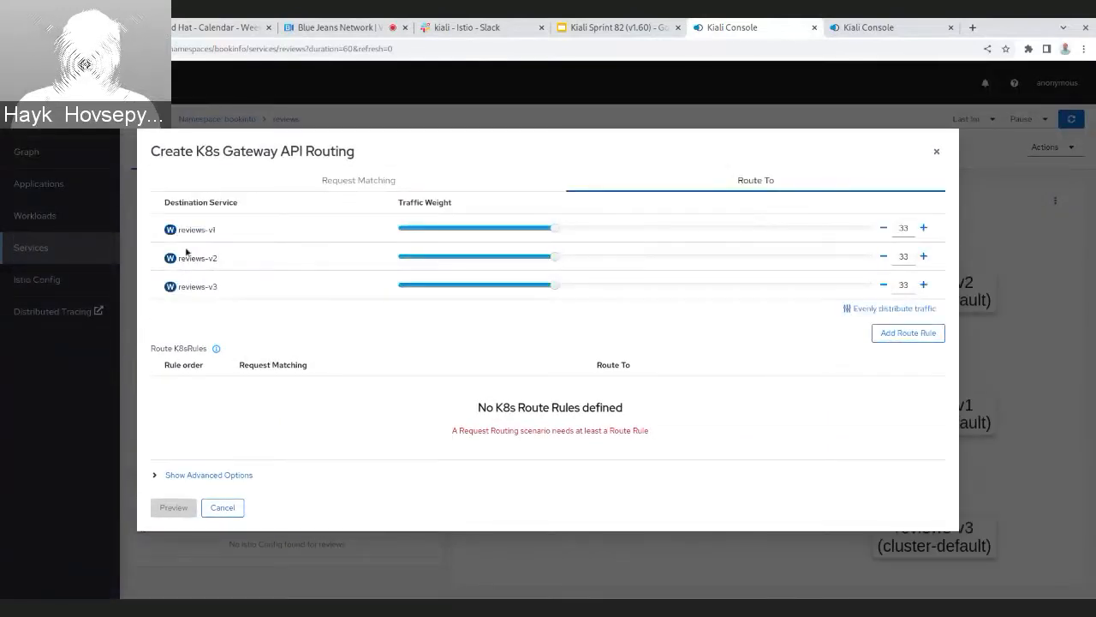
drag(209, 203, 236, 205)
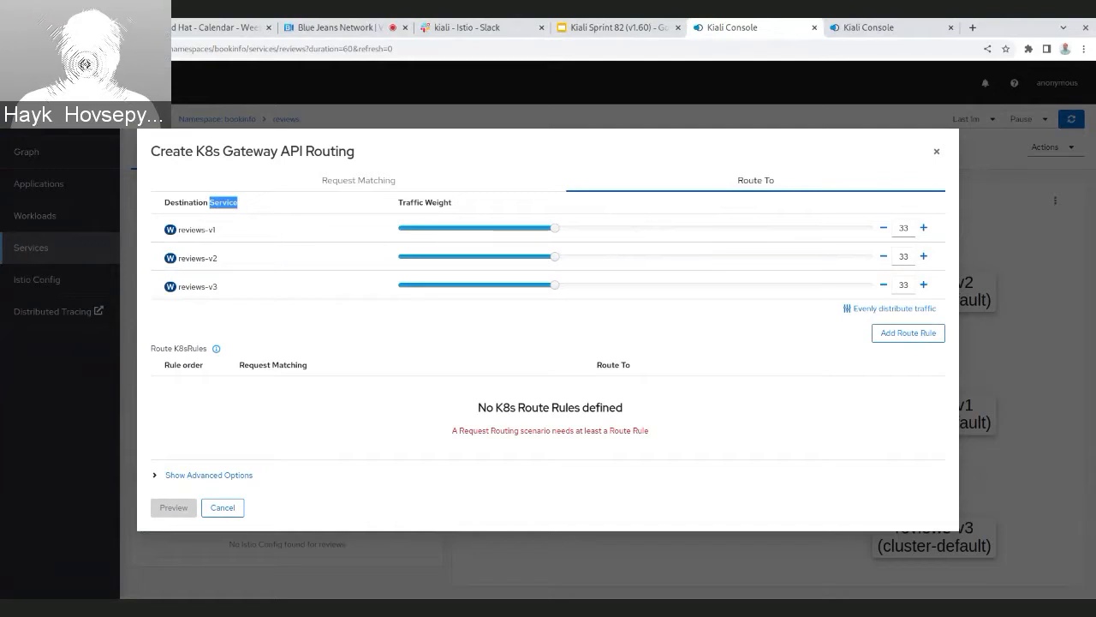
click(935, 153)
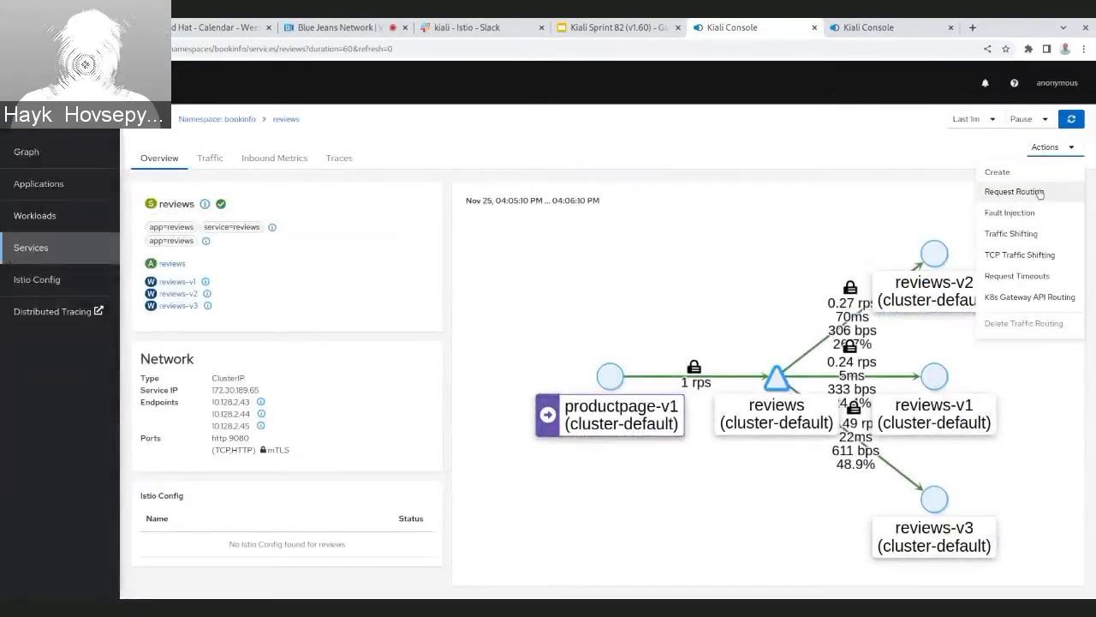
- Try a new Request Routing for reviews, lowering the reviews-v1 traffic weight to 27%, and close it without creating it
click(1031, 191)
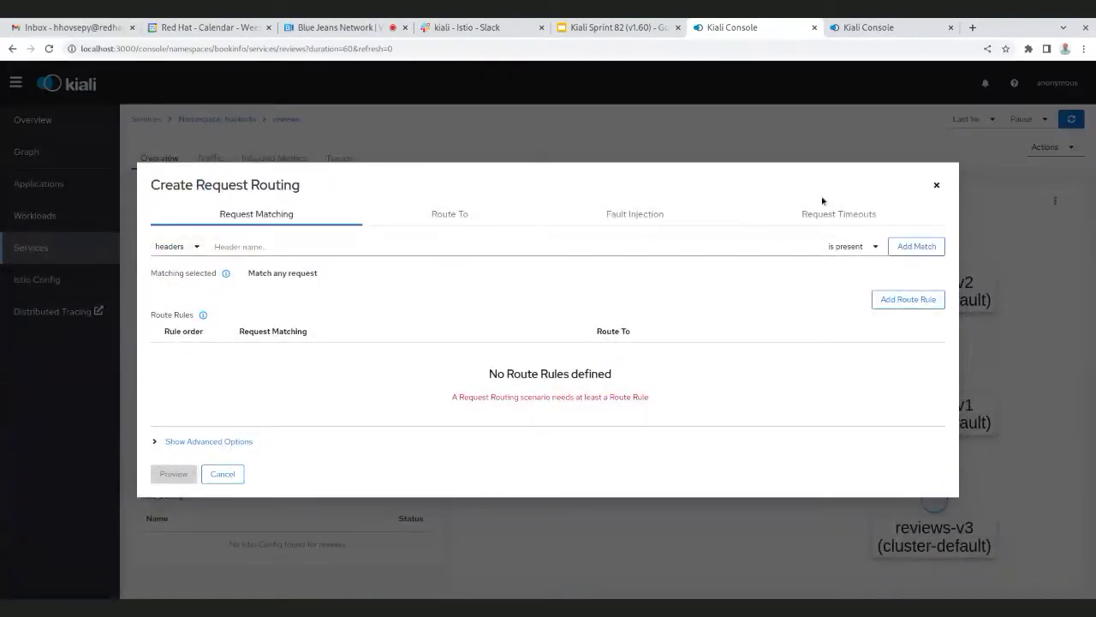
click(478, 221)
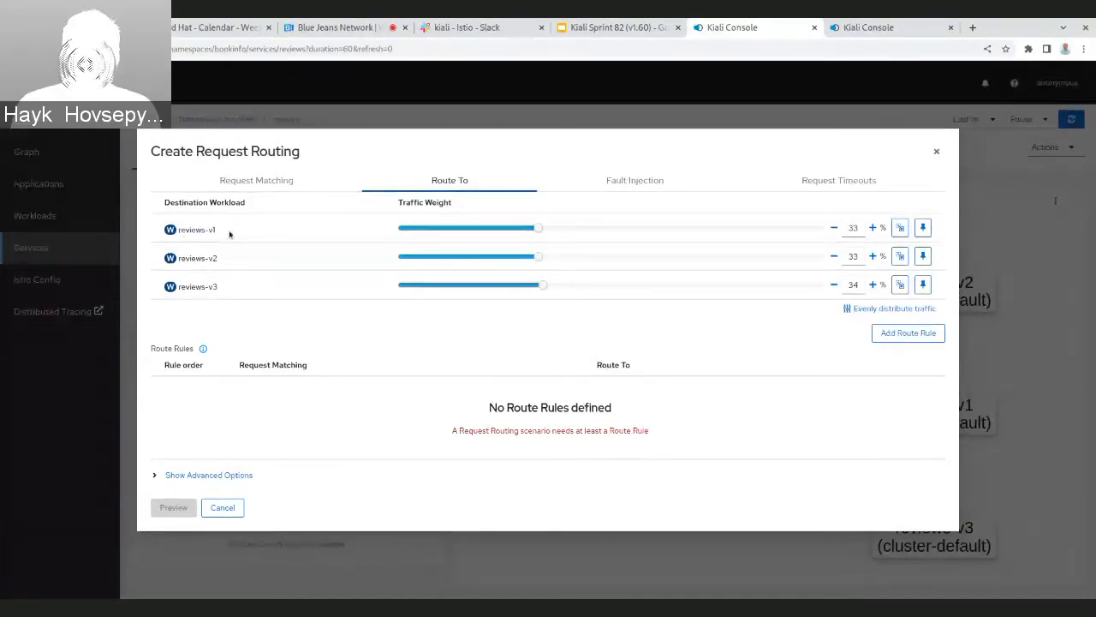
click(834, 227)
click(834, 228)
click(834, 228)
click(835, 228)
click(835, 227)
click(835, 228)
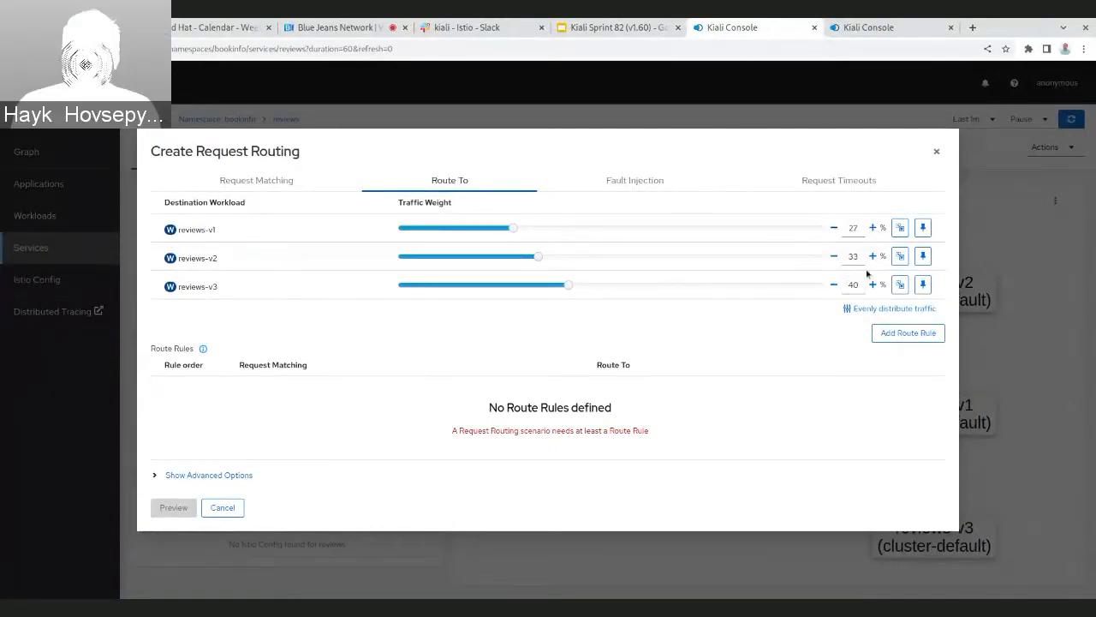
click(935, 152)
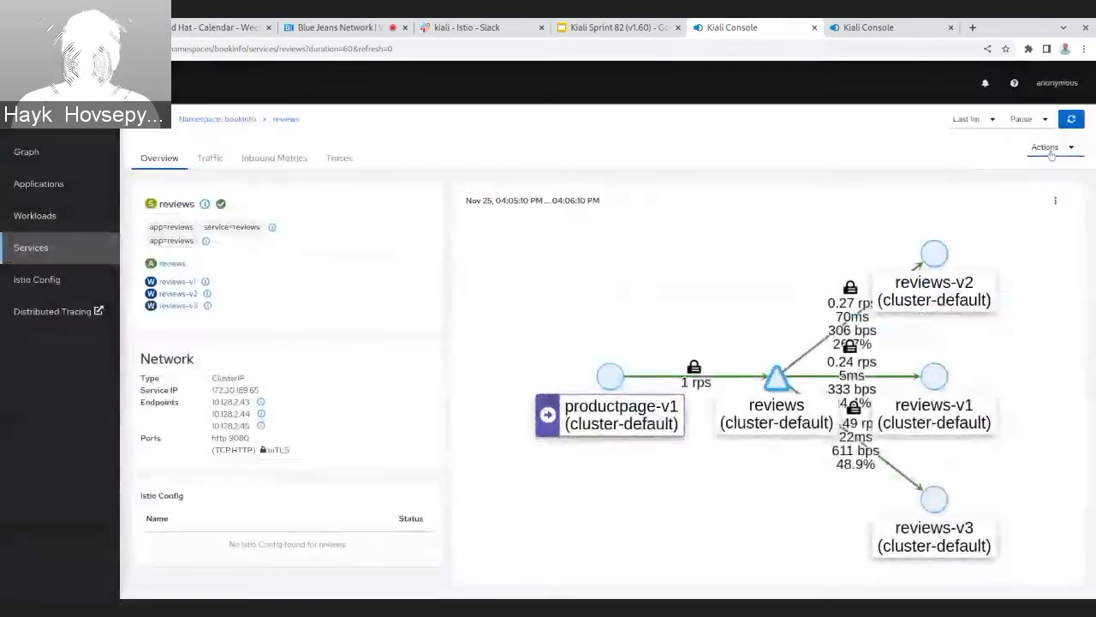
- Start a K8s Gateway API Routing for reviews and add a route rule with weight 22 for reviews-v1 and 40 for reviews-v2
click(1050, 150)
click(1034, 297)
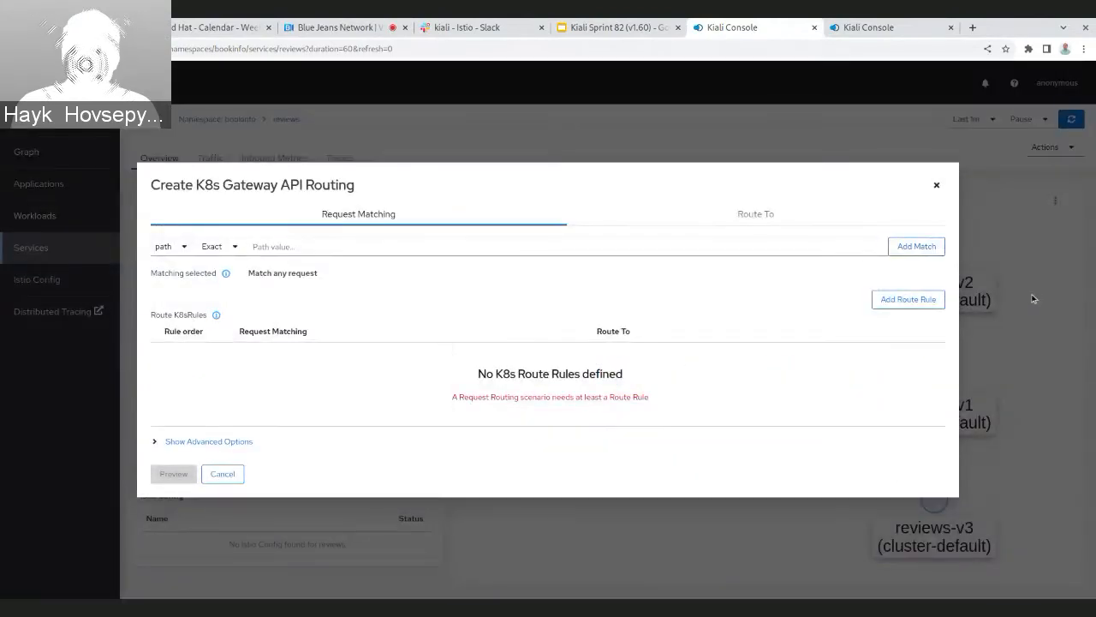
click(783, 216)
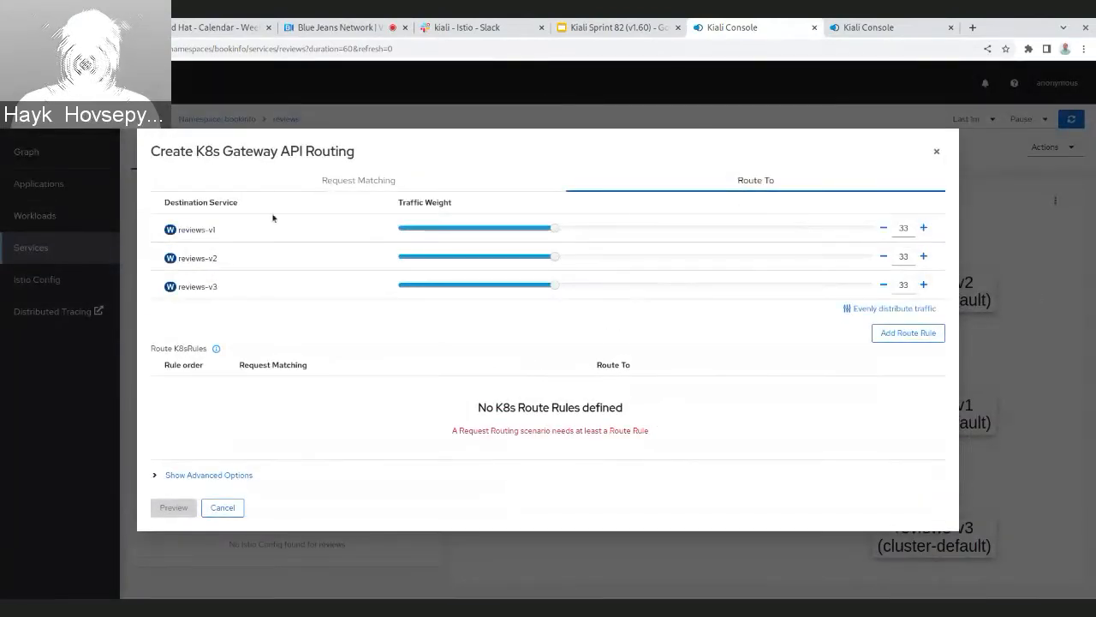
drag(179, 231, 218, 287)
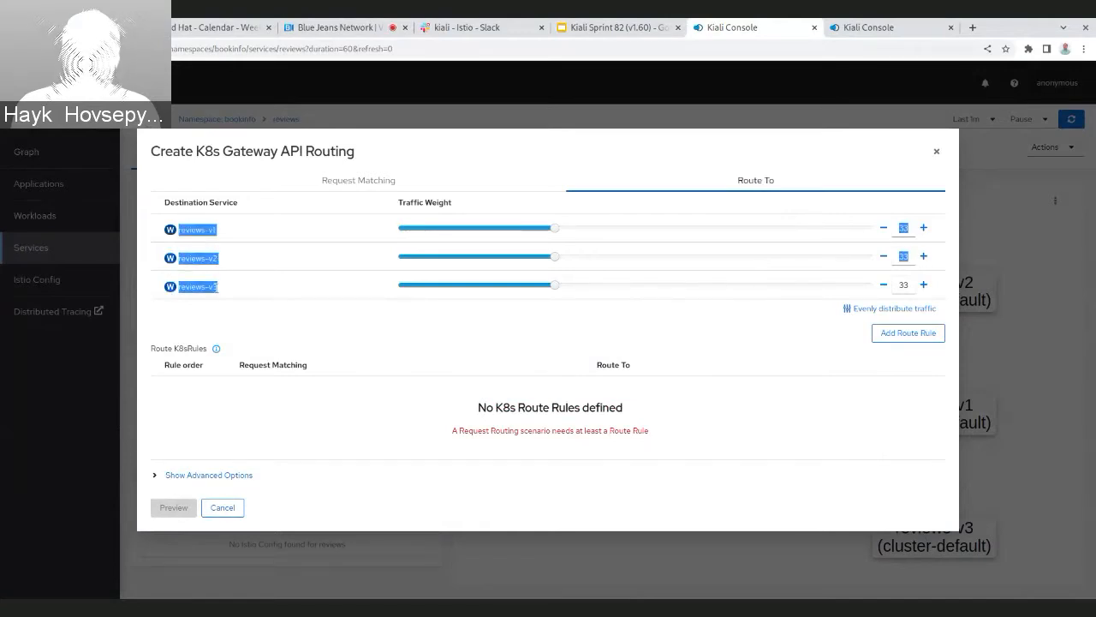
click(227, 219)
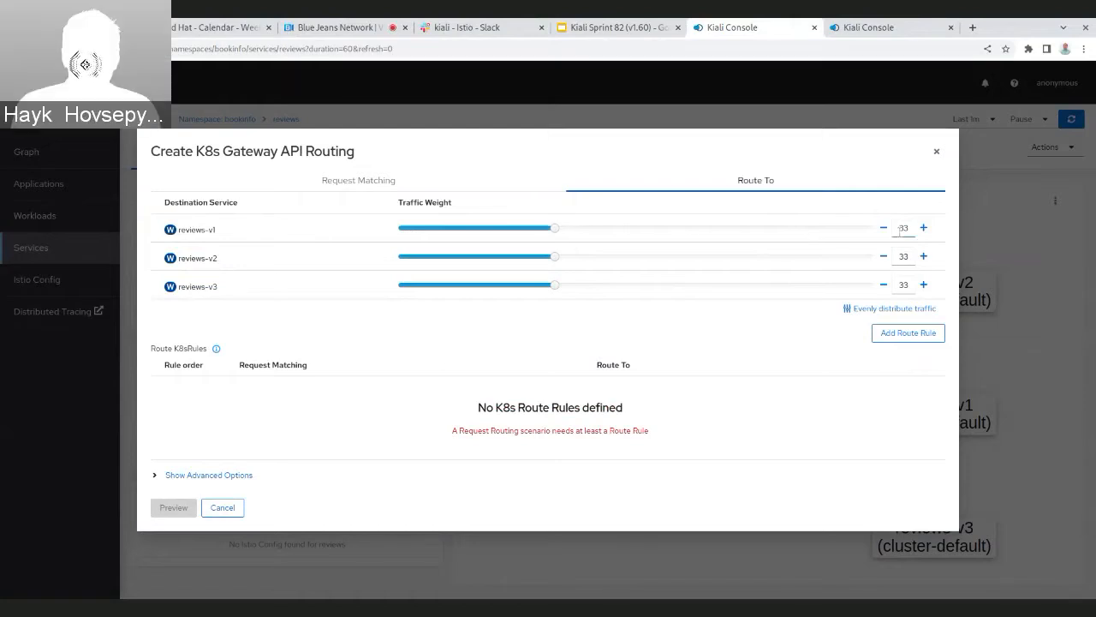
mouse_move(540, 233)
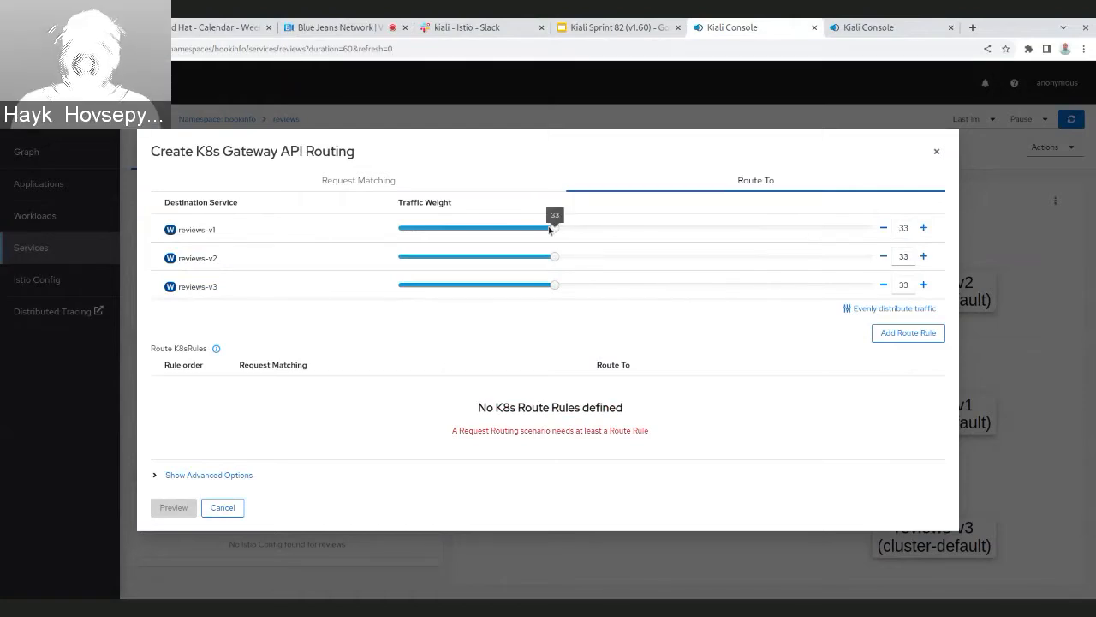
drag(550, 230, 503, 238)
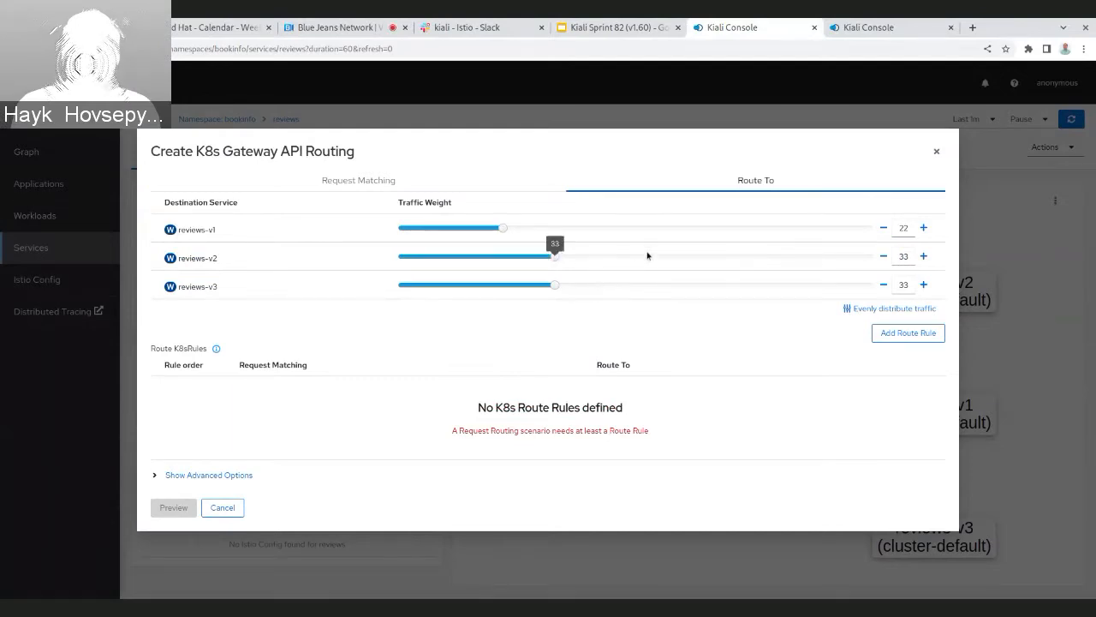
mouse_move(638, 255)
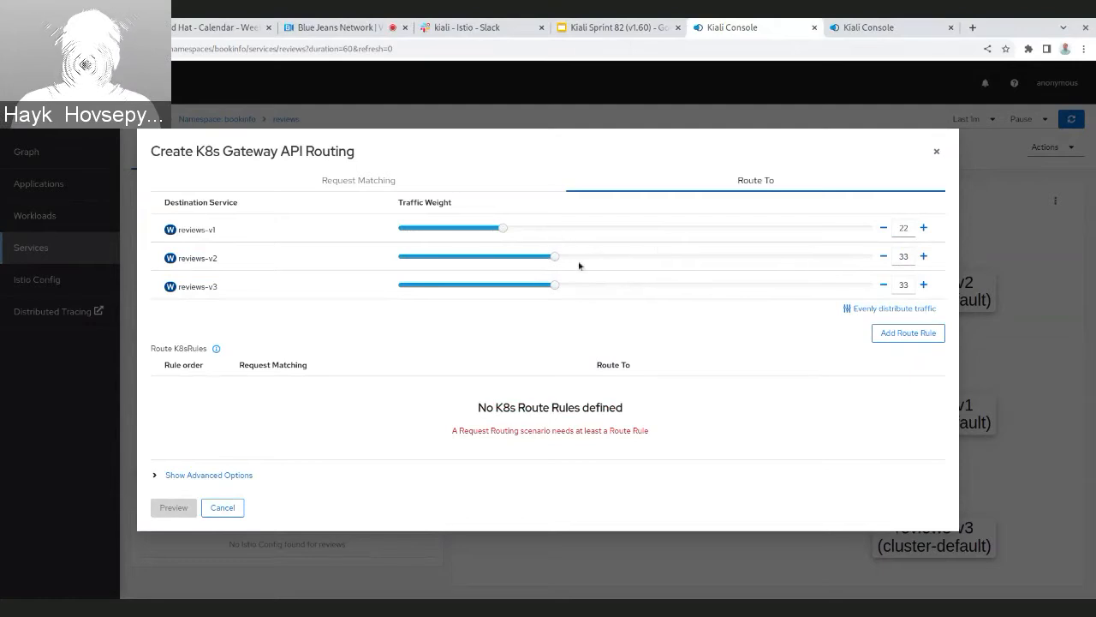
drag(556, 260, 588, 266)
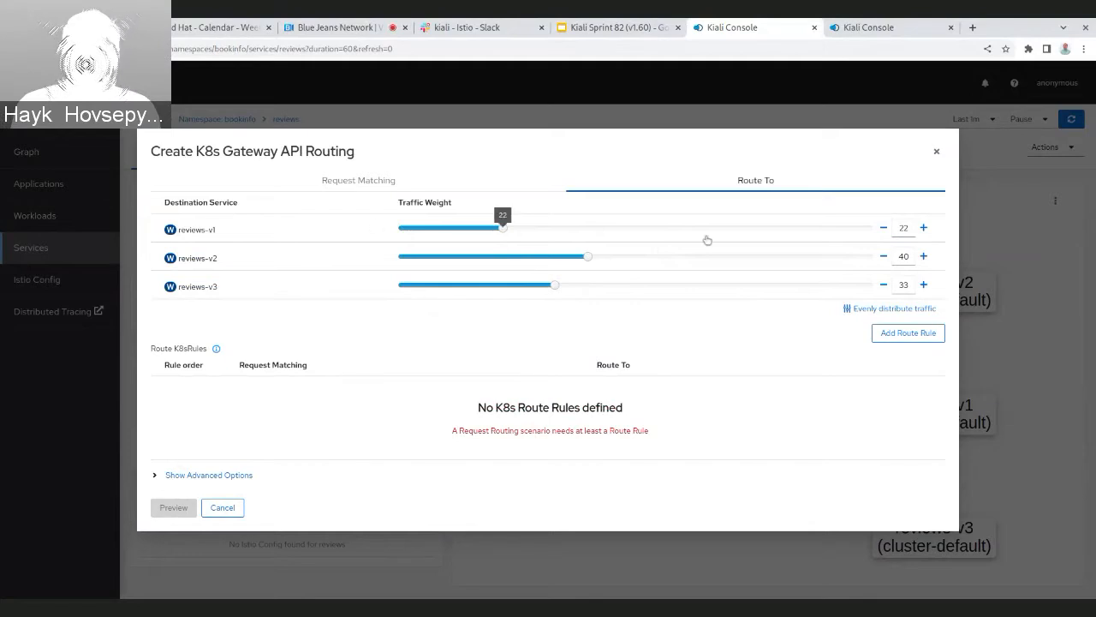
click(909, 332)
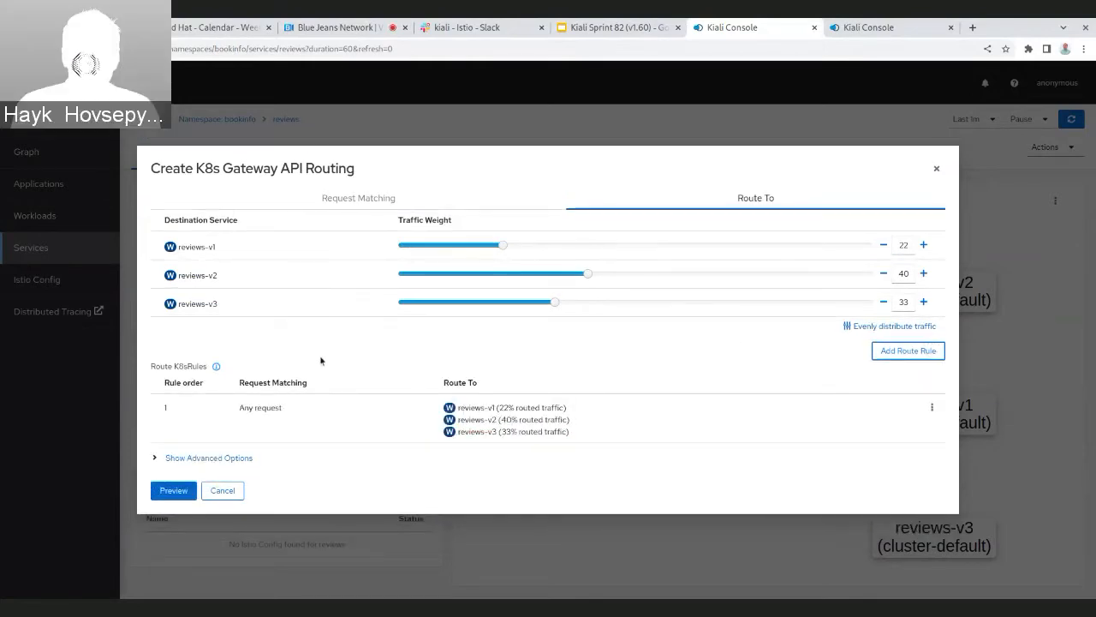
- Add a K8s API Gateway to the routing through the advanced options, using the existing bookinfo/details-gateway
click(232, 459)
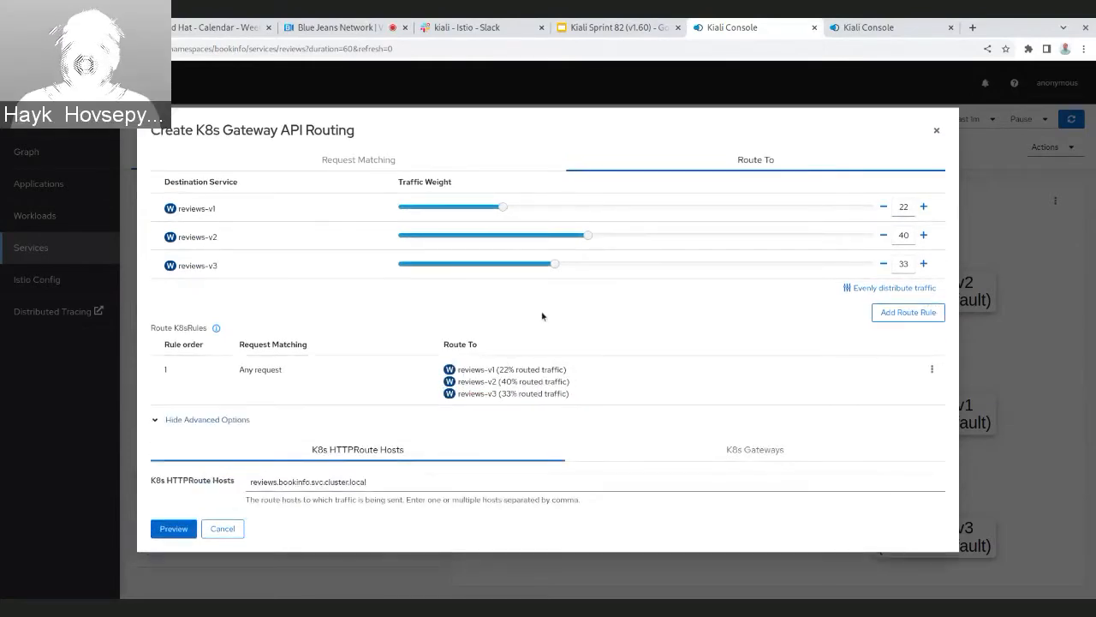
click(686, 451)
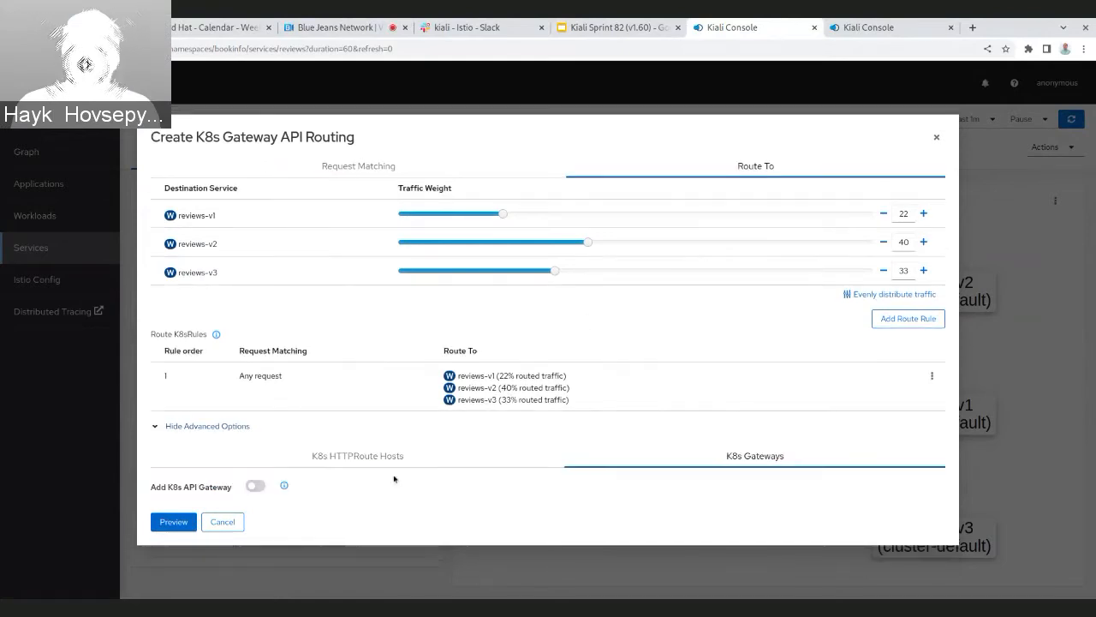
click(255, 486)
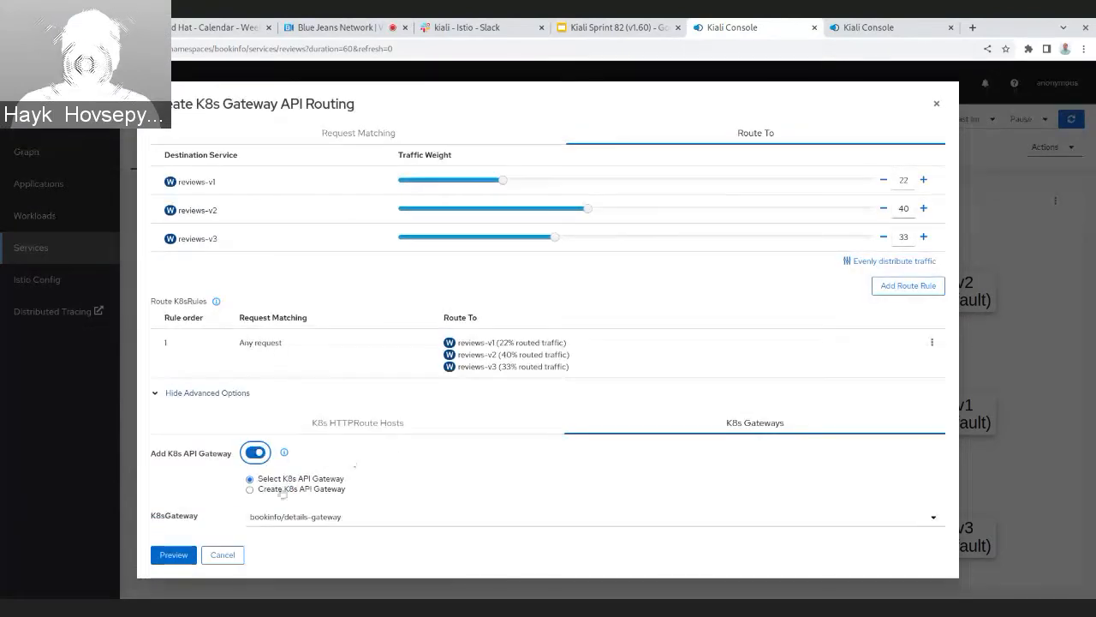
- Preview the reviews HTTPRoute, check its backend names and ports, create the routing, and dismiss the notification
click(173, 554)
scroll(378, 371, down, 3)
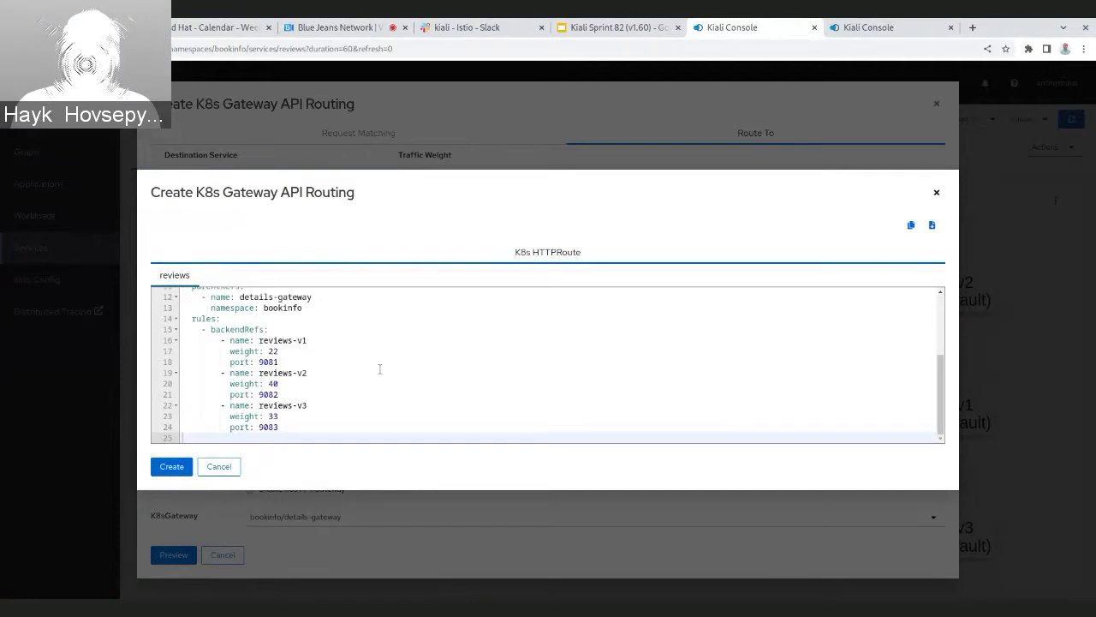
drag(229, 340, 308, 340)
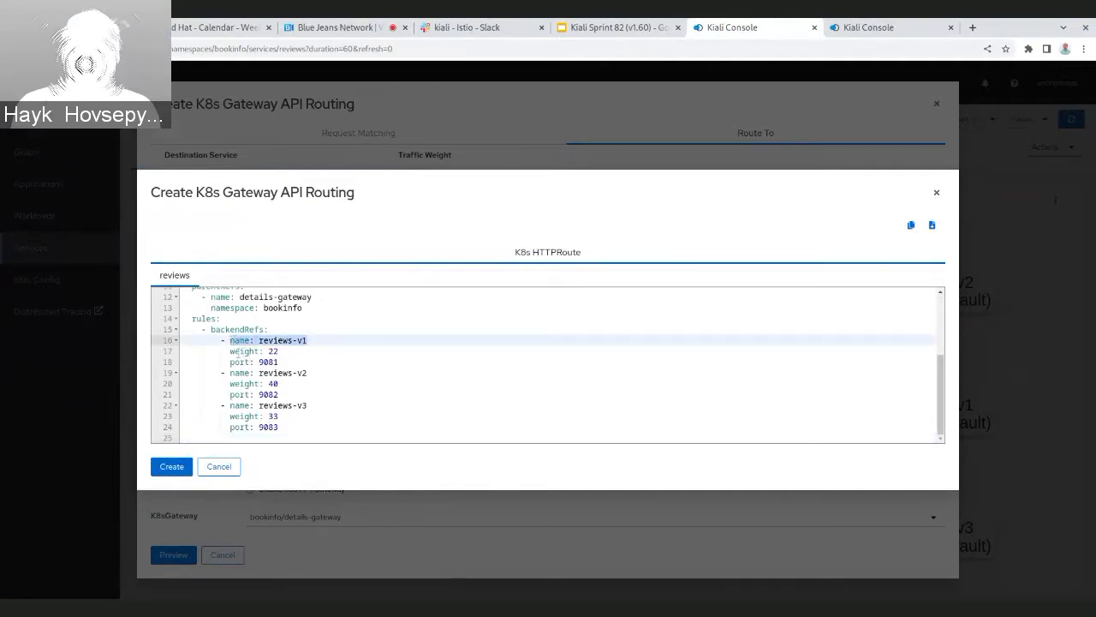
drag(231, 362, 294, 430)
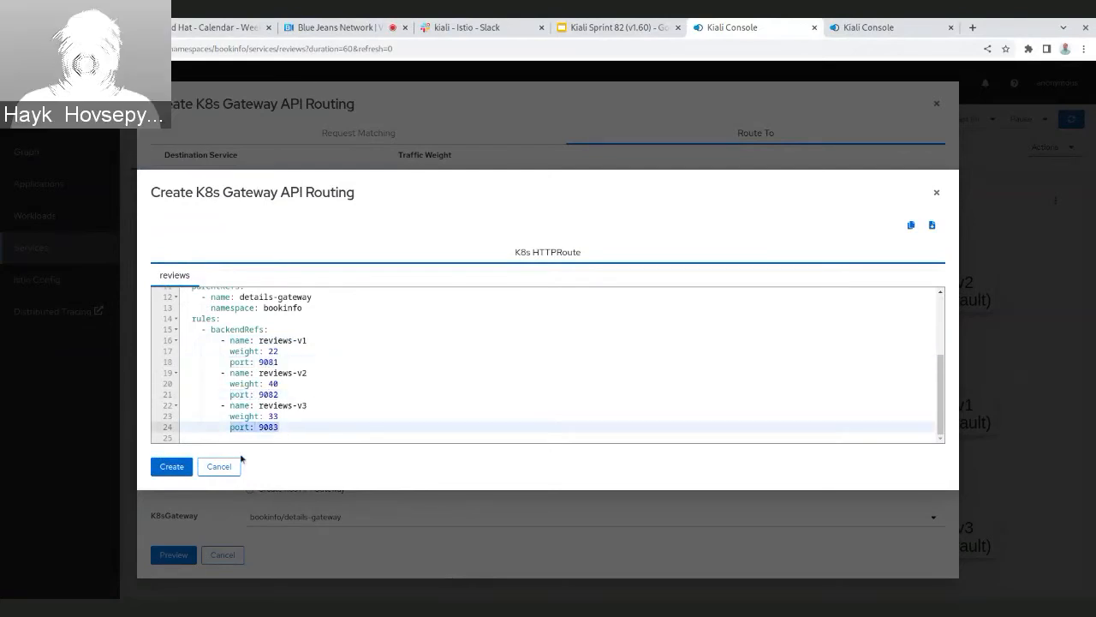
click(176, 466)
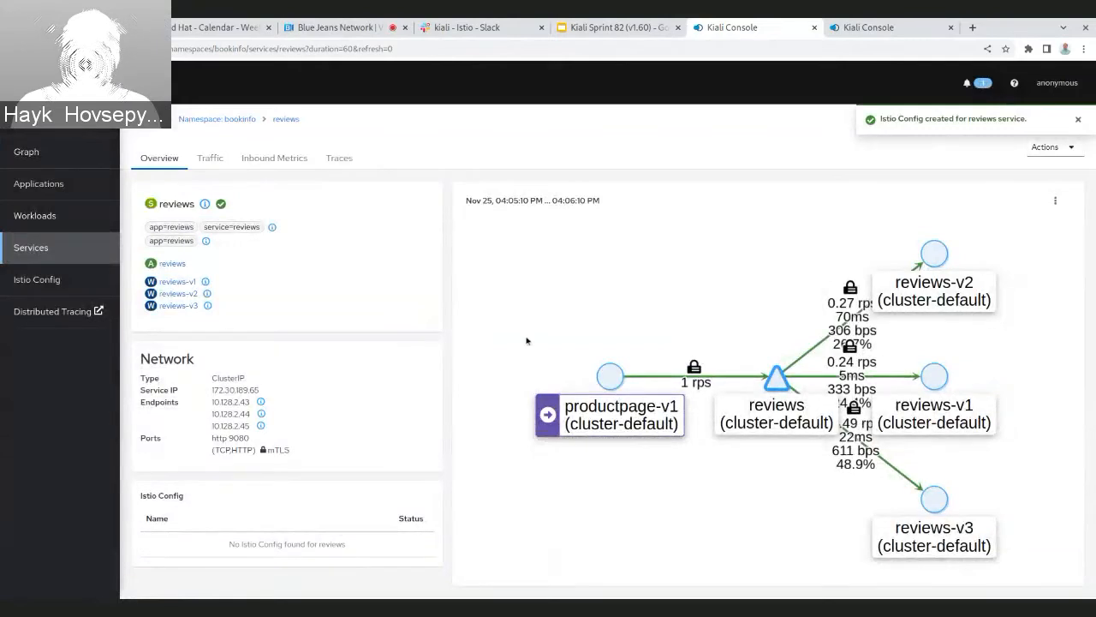
click(1078, 119)
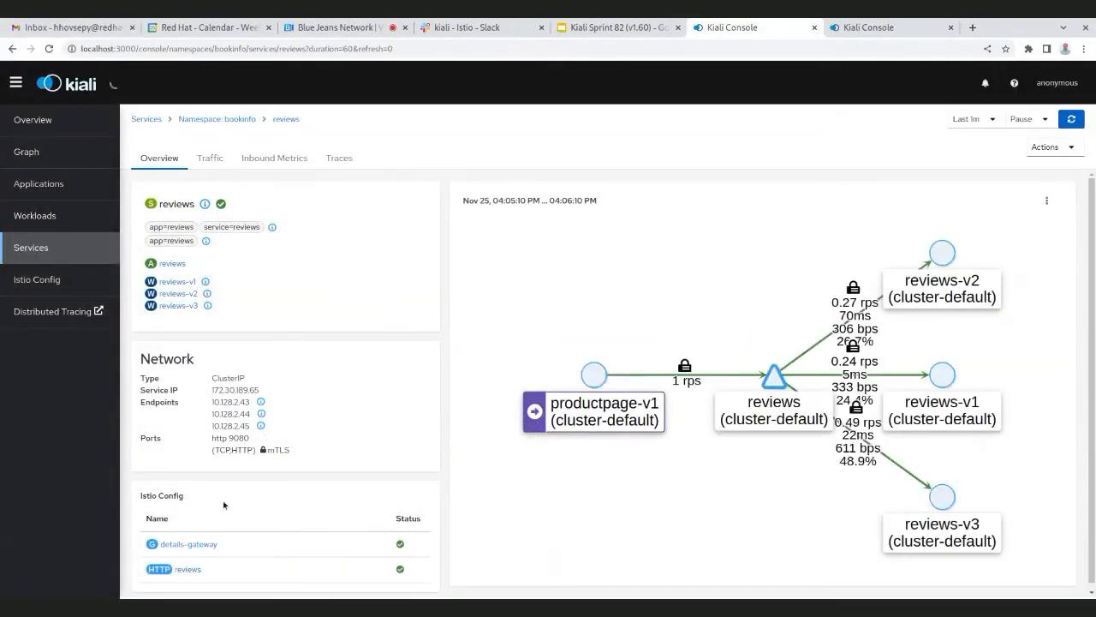
- Open the reviews HTTPRoute configuration and examine the service names, ports and weights under backendRefs in its YAML
click(187, 573)
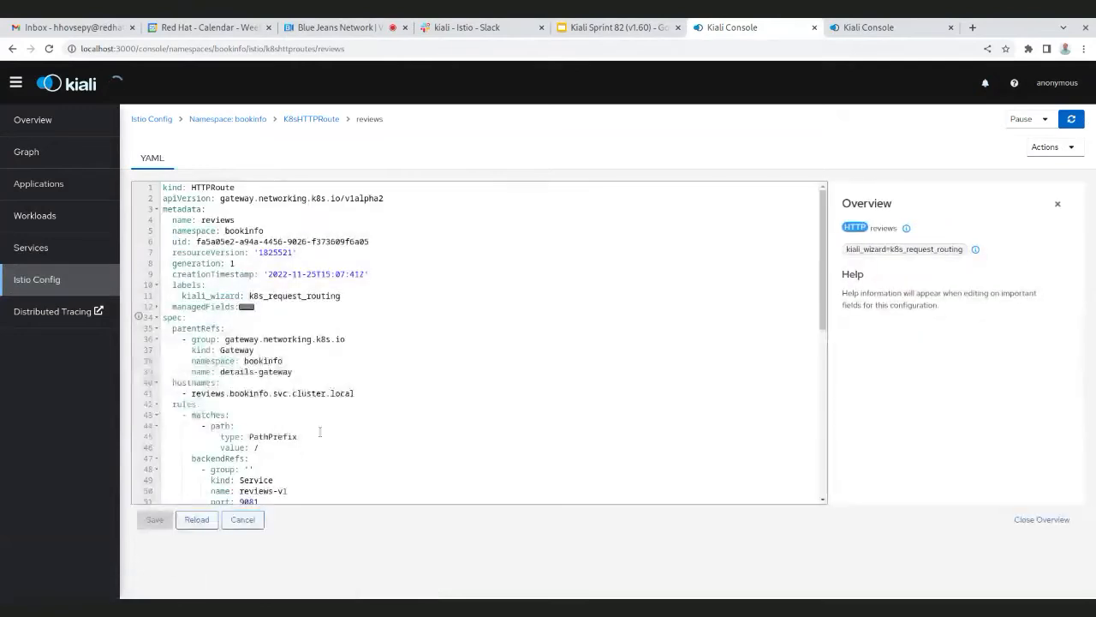
scroll(221, 370, down, 5)
drag(211, 344, 320, 481)
click(320, 483)
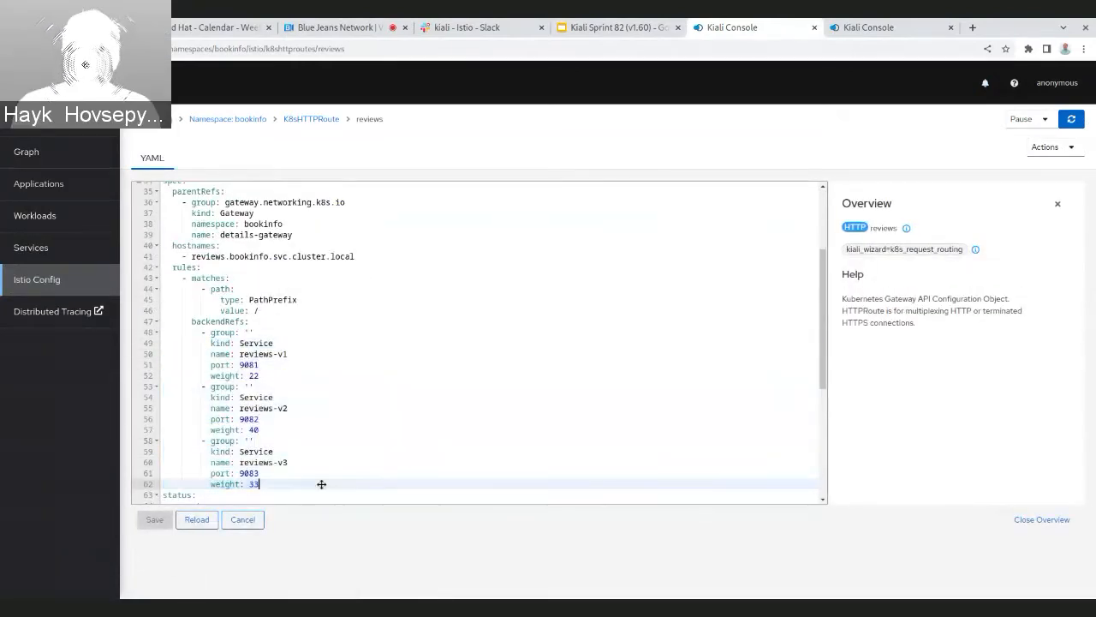